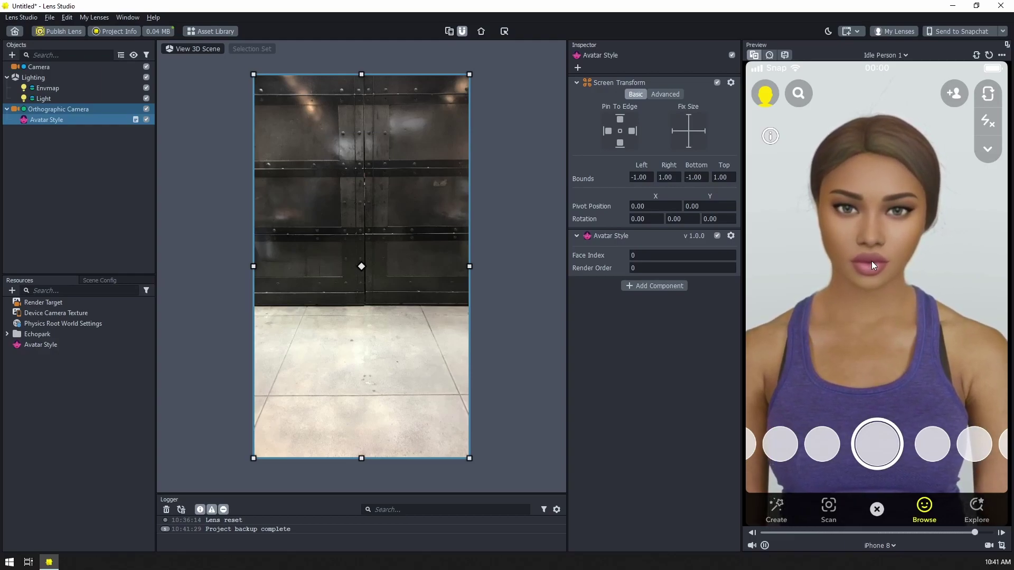
Add a Behavior helper script to the scene.
{"action": "left_click", "coordinate": [118, 179]}
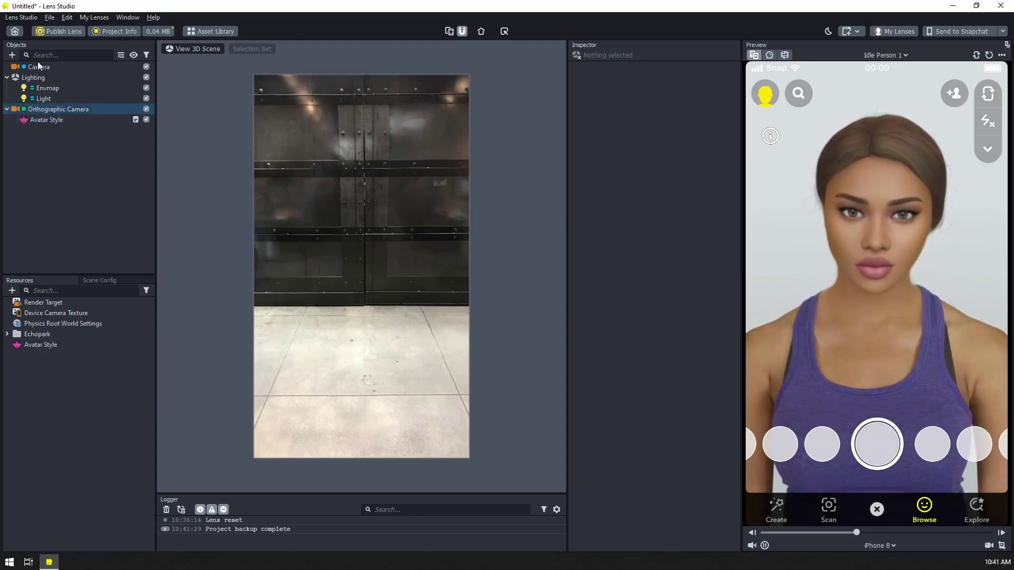
{"action": "left_click", "coordinate": [11, 55]}
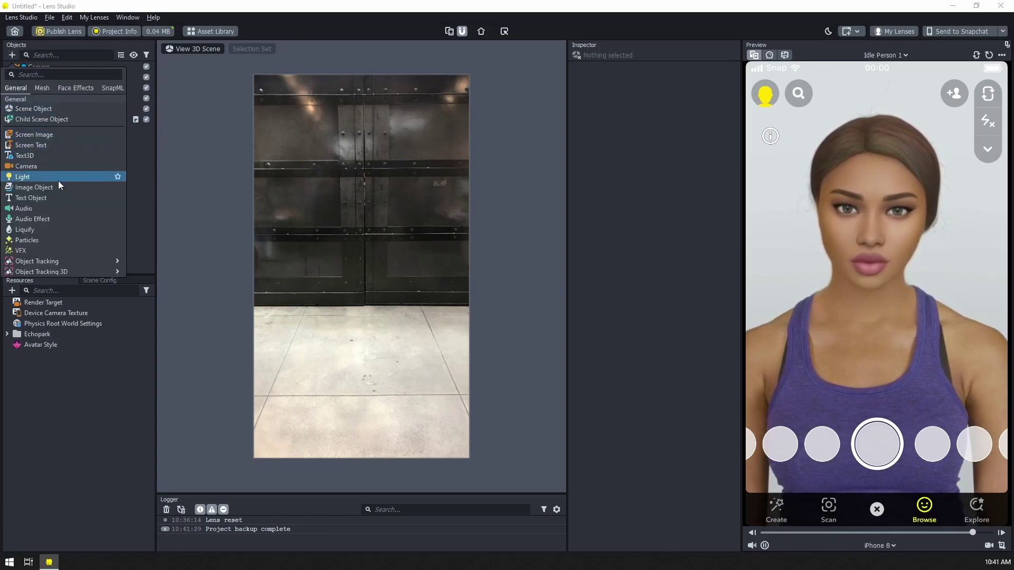
{"action": "scroll", "coordinate": [59, 182], "scroll_direction": "down", "scroll_amount": 3}
{"action": "mouse_move", "coordinate": [94, 227]}
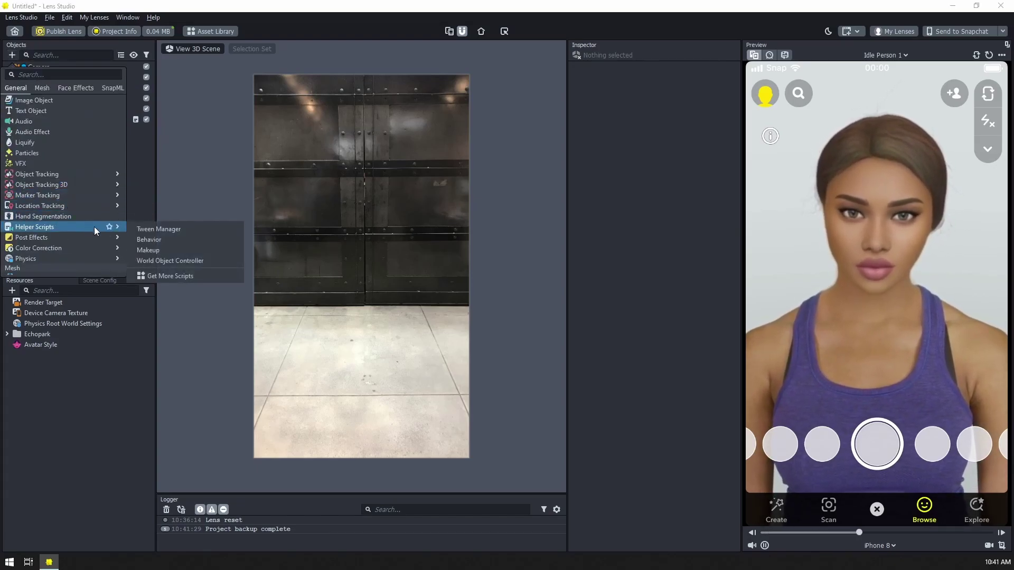
{"action": "left_click", "coordinate": [149, 239]}
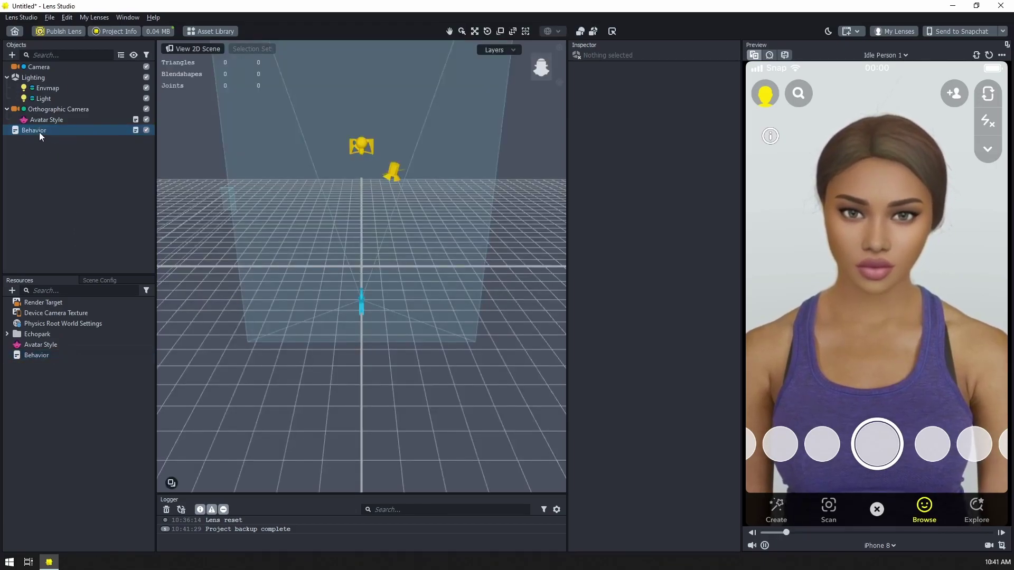
Set the Behavior response to Set Enabled, targeting Avatar Style with the Toggle action.
{"action": "left_click", "coordinate": [39, 132]}
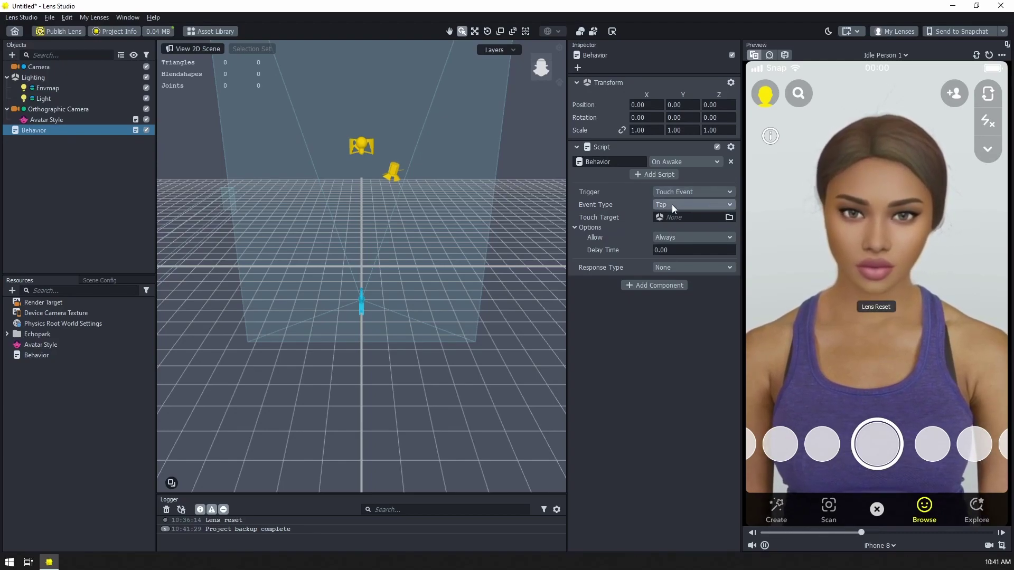
{"action": "left_click", "coordinate": [666, 267]}
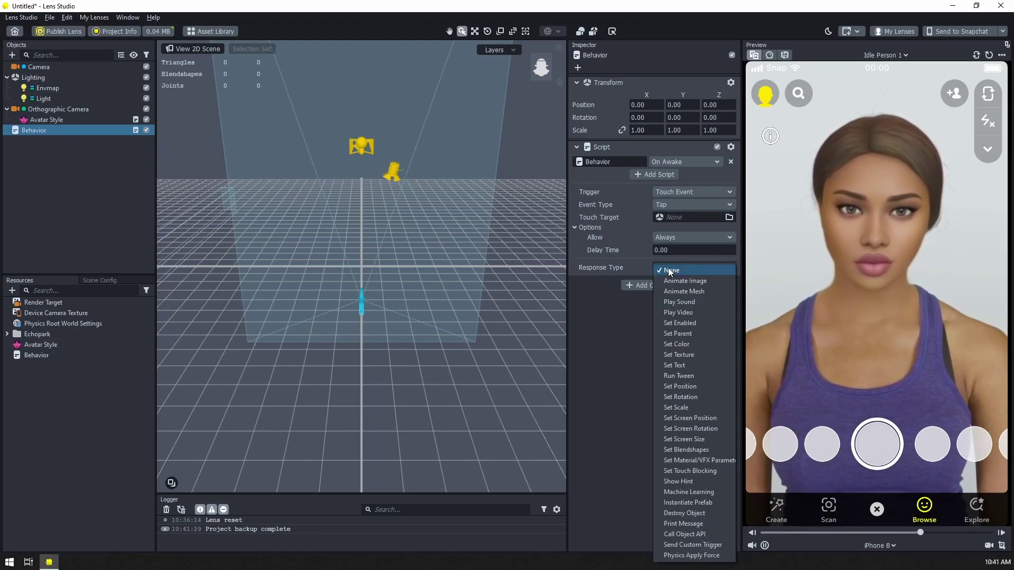
{"action": "left_click", "coordinate": [700, 323]}
{"action": "left_click", "coordinate": [670, 302]}
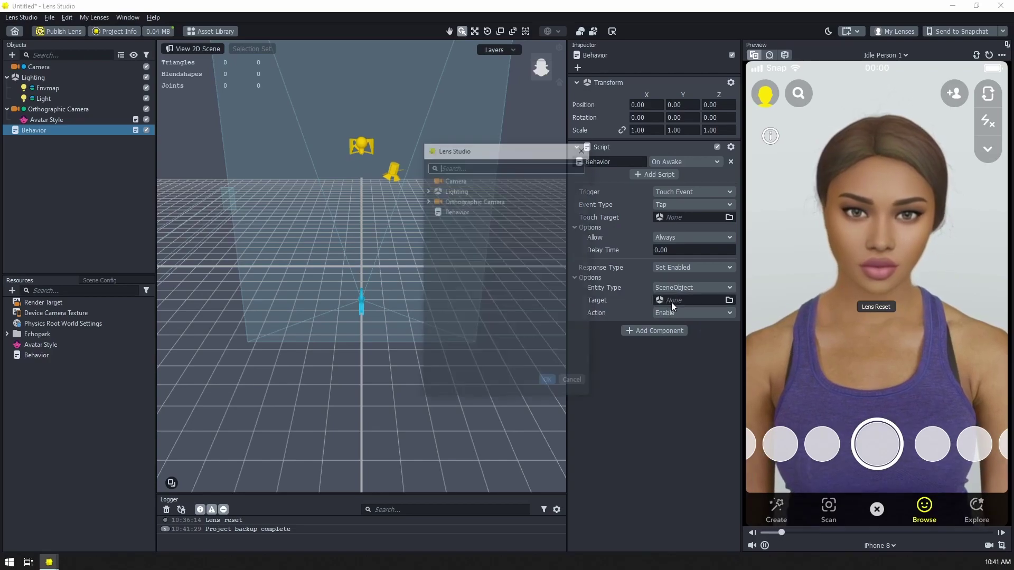
{"action": "left_click", "coordinate": [427, 200]}
{"action": "left_click", "coordinate": [434, 211]}
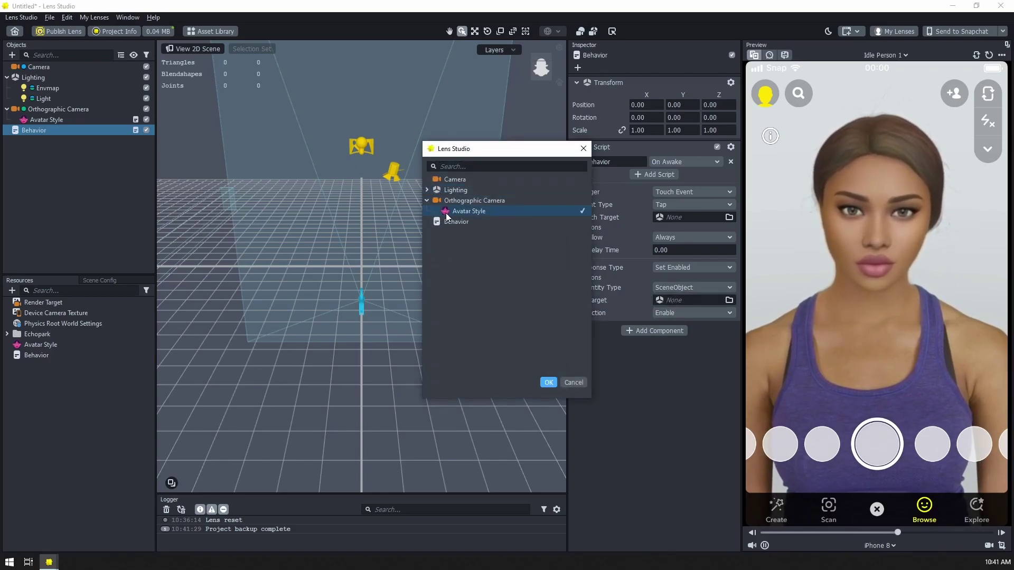
{"action": "left_click", "coordinate": [548, 382]}
{"action": "left_click", "coordinate": [671, 313]}
{"action": "left_click", "coordinate": [675, 339]}
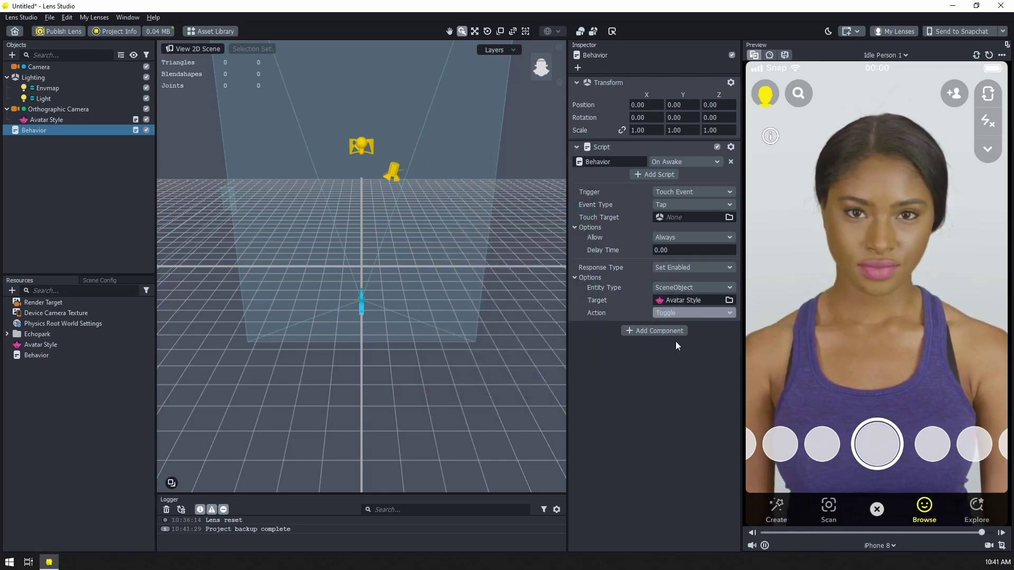
Tap the preview four times to check that Avatar Style switches off and back on.
{"action": "left_click", "coordinate": [950, 233]}
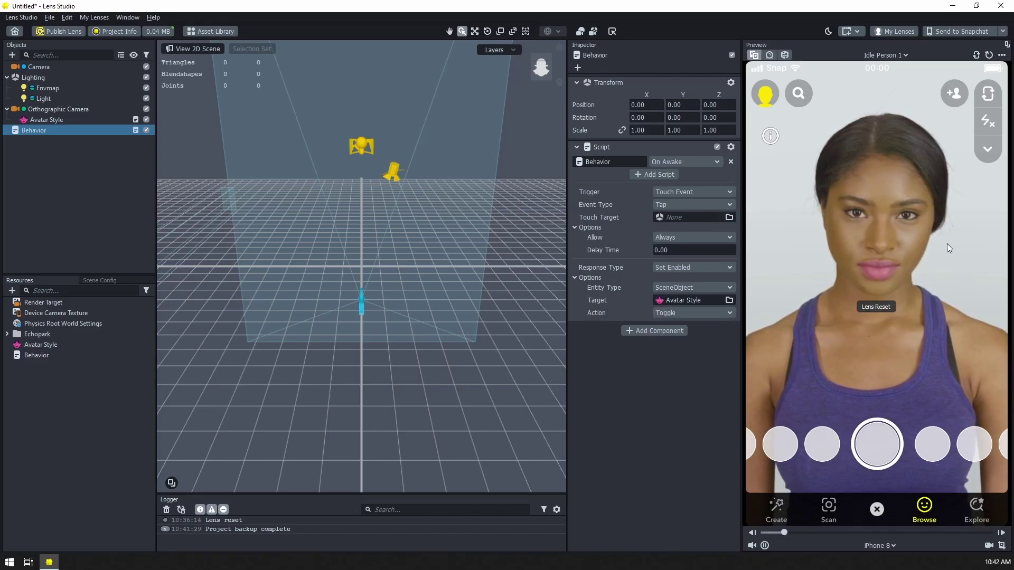
{"action": "left_click", "coordinate": [952, 245]}
{"action": "left_click", "coordinate": [925, 232]}
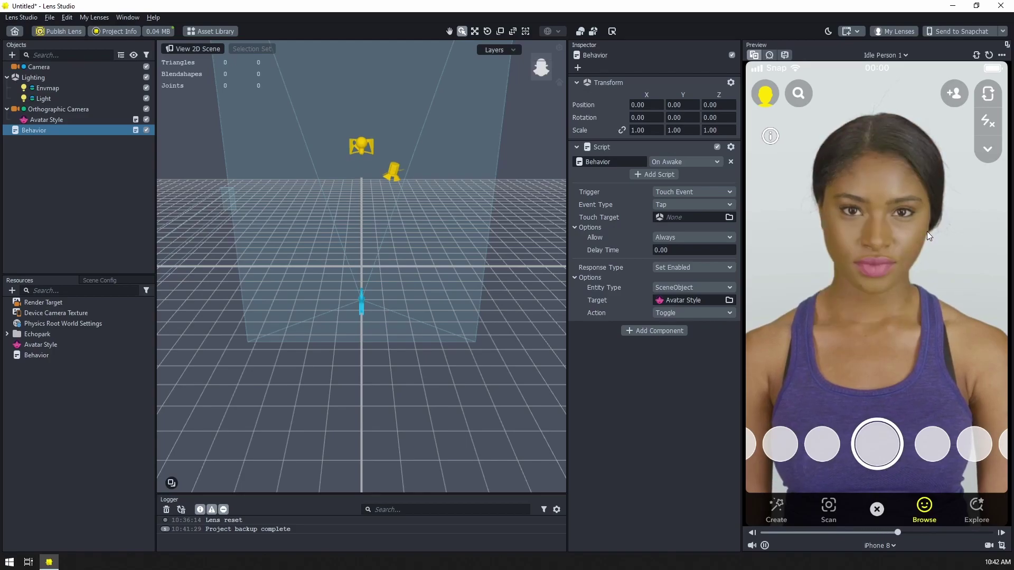
{"action": "left_click", "coordinate": [892, 223]}
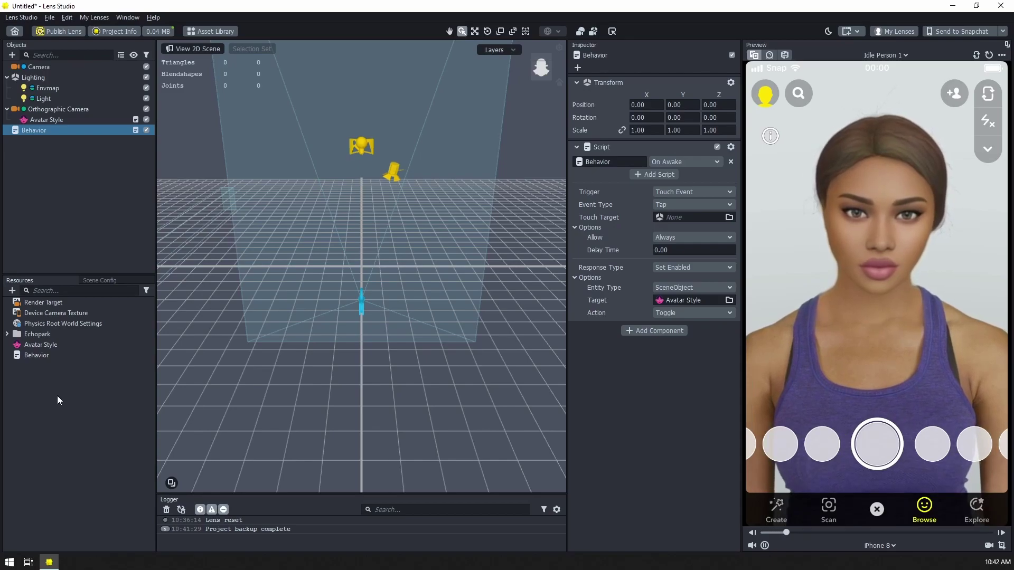
Import circle-23965_1280 into Resources and apply it as the texture of a new Screen Image.
{"action": "left_click_drag", "start_coordinate": [300, 412], "coordinate": [68, 389]}
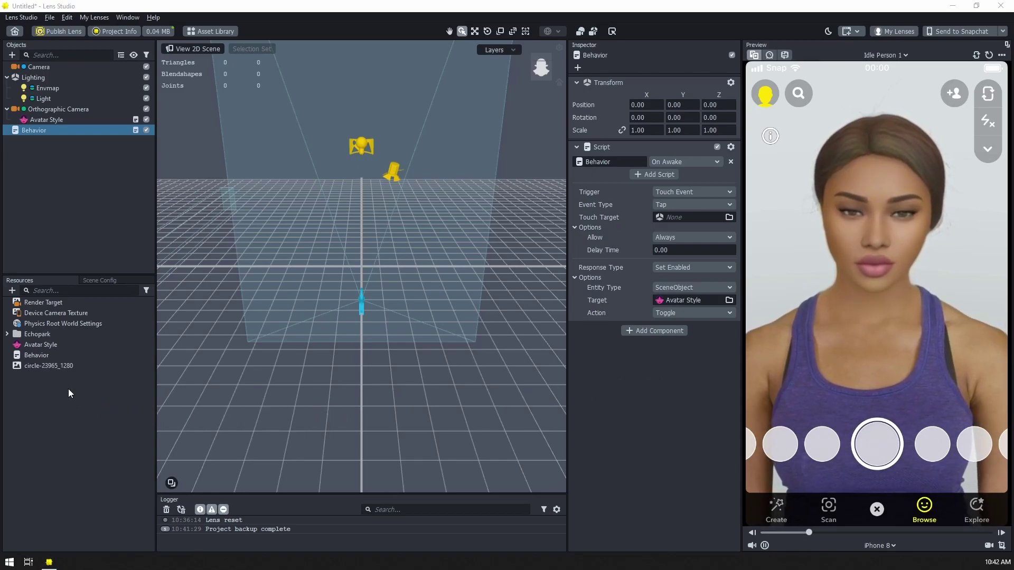
{"action": "left_click", "coordinate": [48, 366]}
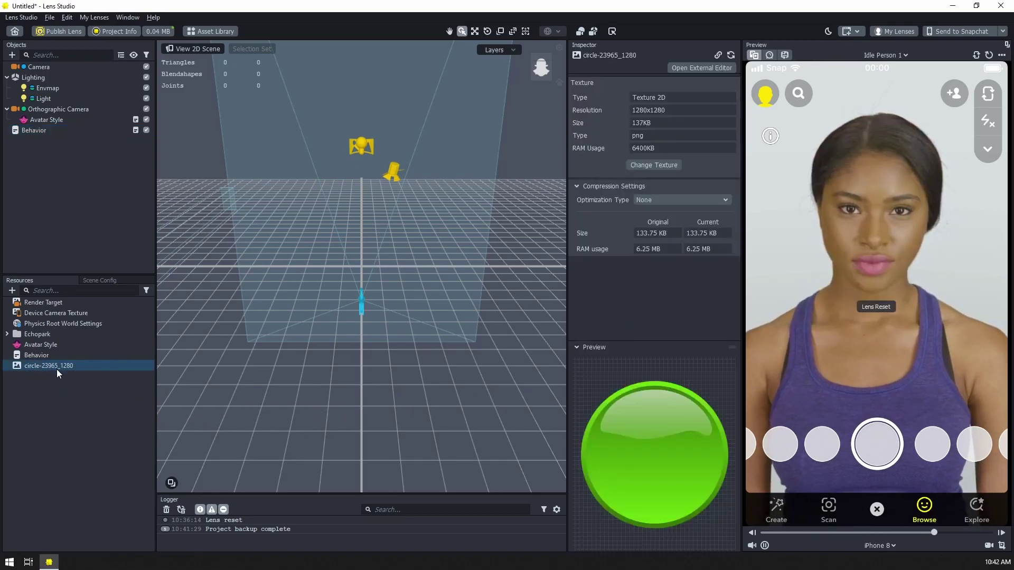
{"action": "left_click", "coordinate": [11, 55]}
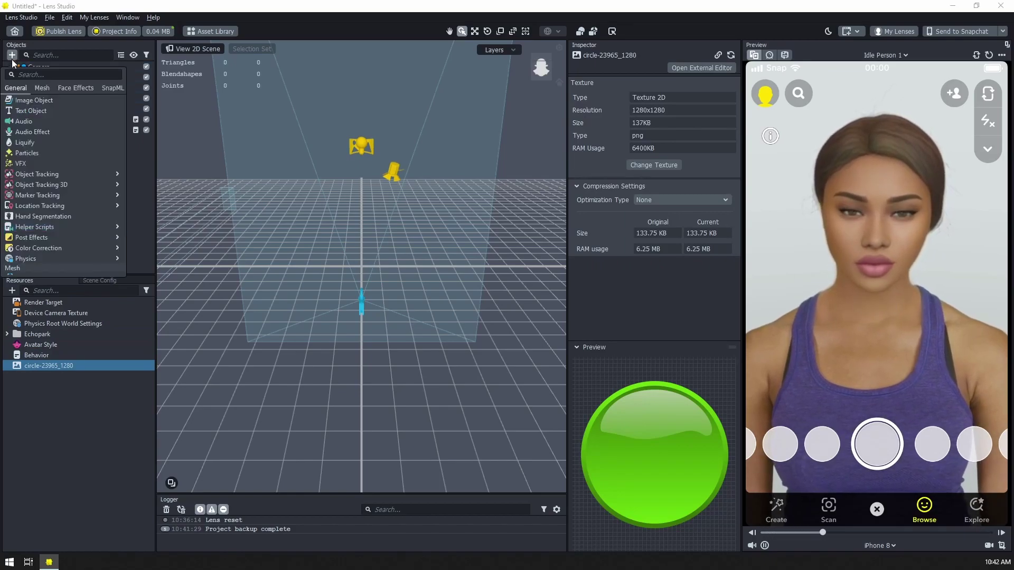
{"action": "left_click", "coordinate": [58, 137]}
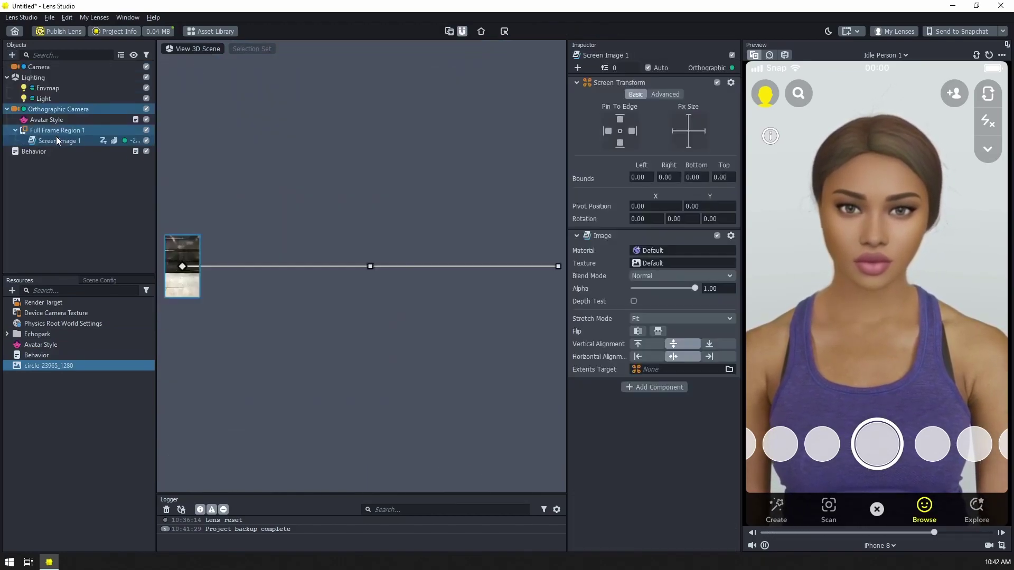
{"action": "left_click", "coordinate": [682, 262]}
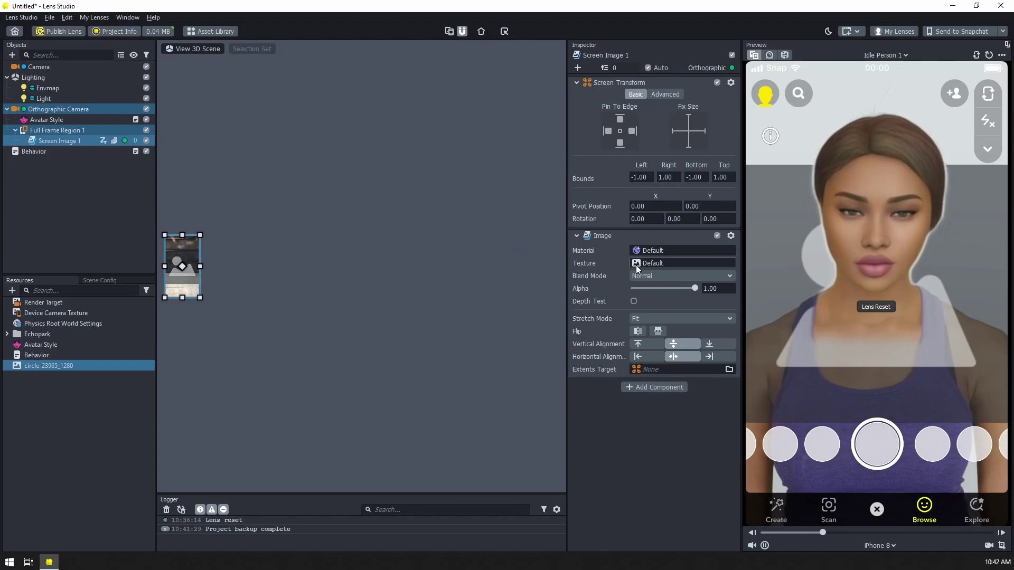
{"action": "left_click", "coordinate": [495, 222]}
{"action": "double_click", "coordinate": [495, 221]}
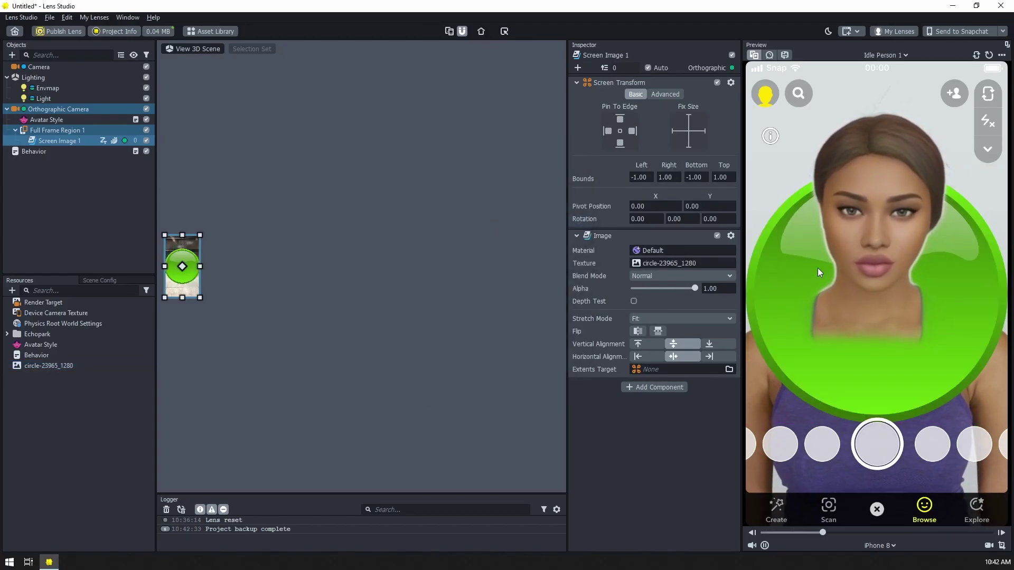
Set Screen Image 1's layer to 1 so the circle draws above the avatar.
{"action": "left_click", "coordinate": [59, 120]}
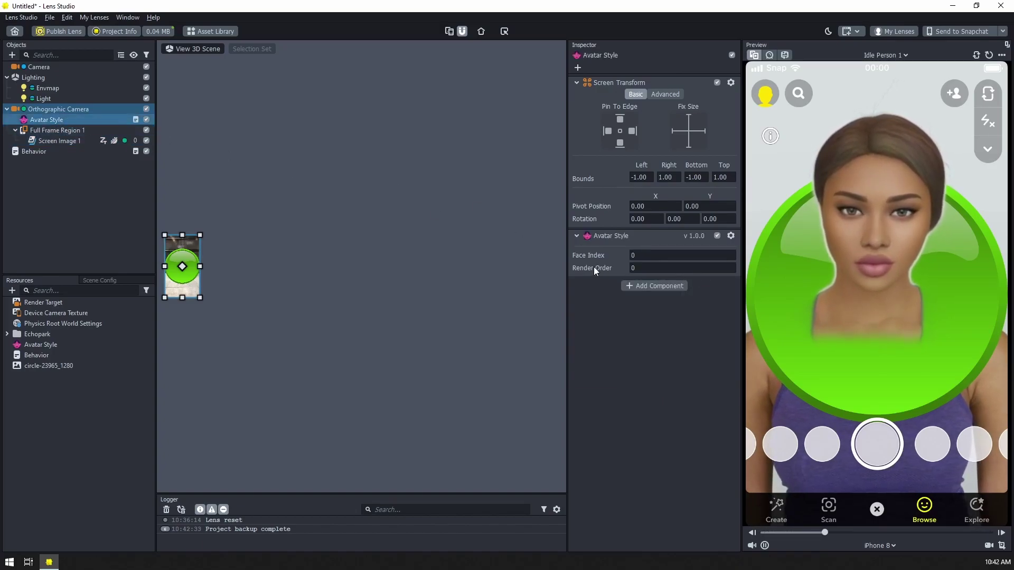
{"action": "left_click", "coordinate": [65, 142]}
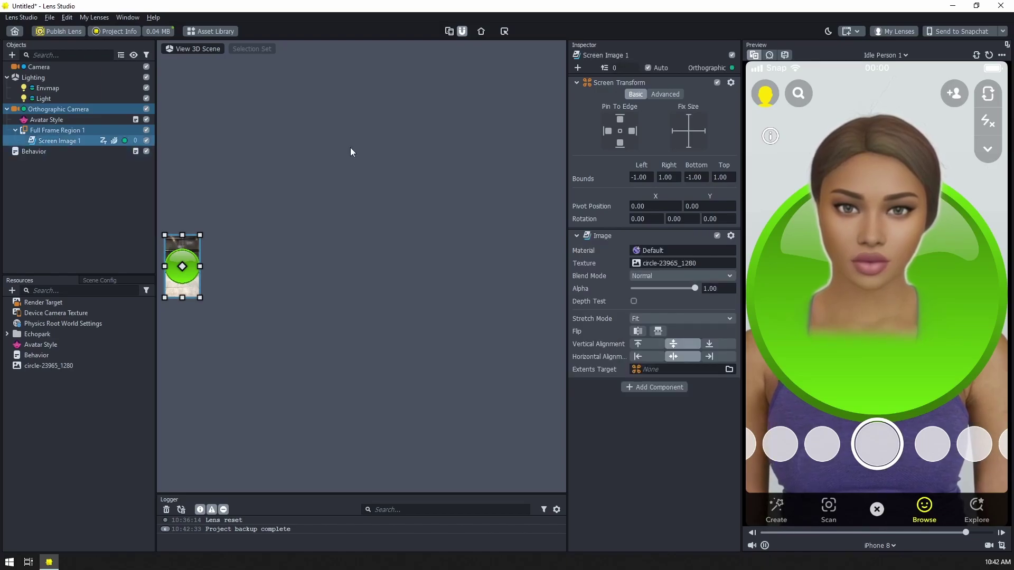
{"action": "left_click", "coordinate": [619, 67]}
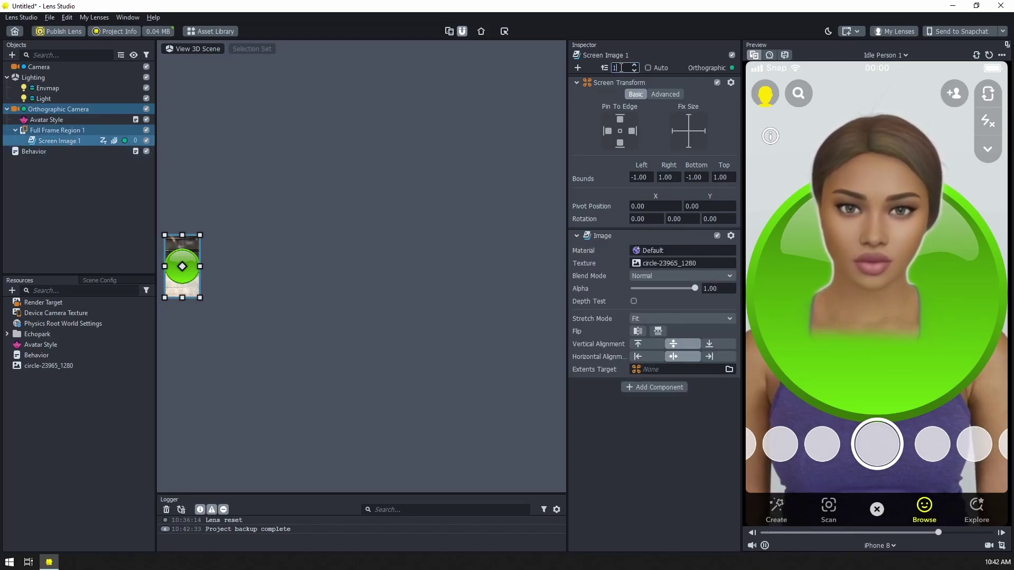
{"action": "left_click", "coordinate": [676, 408]}
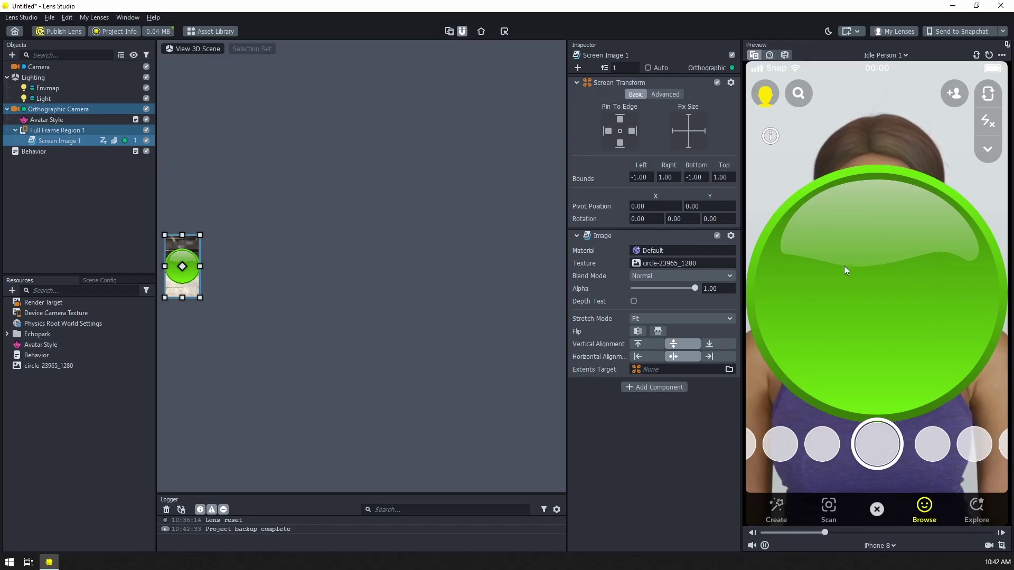
Resize the green circle into a small button at the right edge of the preview.
{"action": "middle_click_drag", "start_coordinate": [220, 274], "coordinate": [412, 265]}
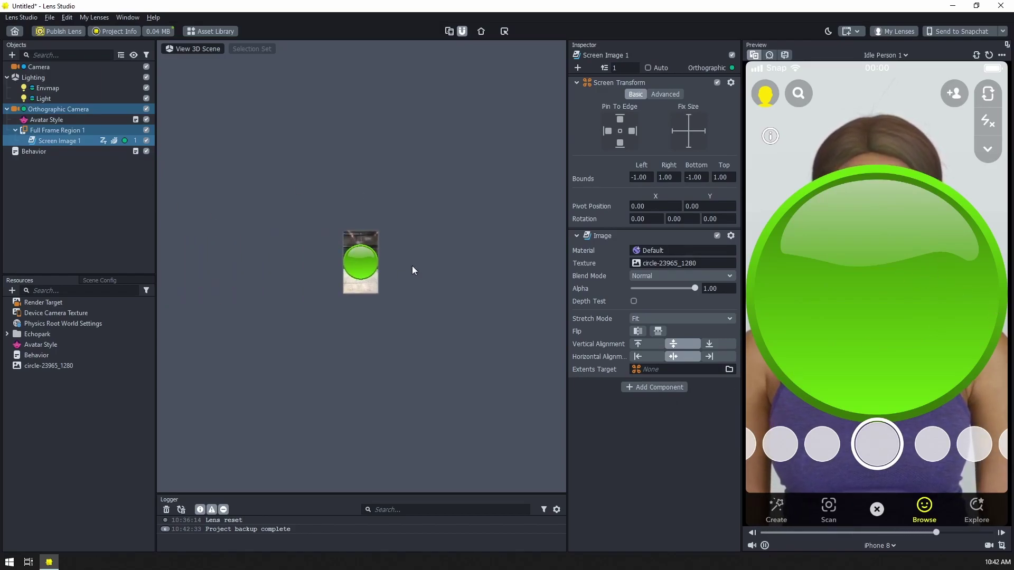
{"action": "scroll", "coordinate": [381, 250], "scroll_direction": "up", "scroll_amount": 2}
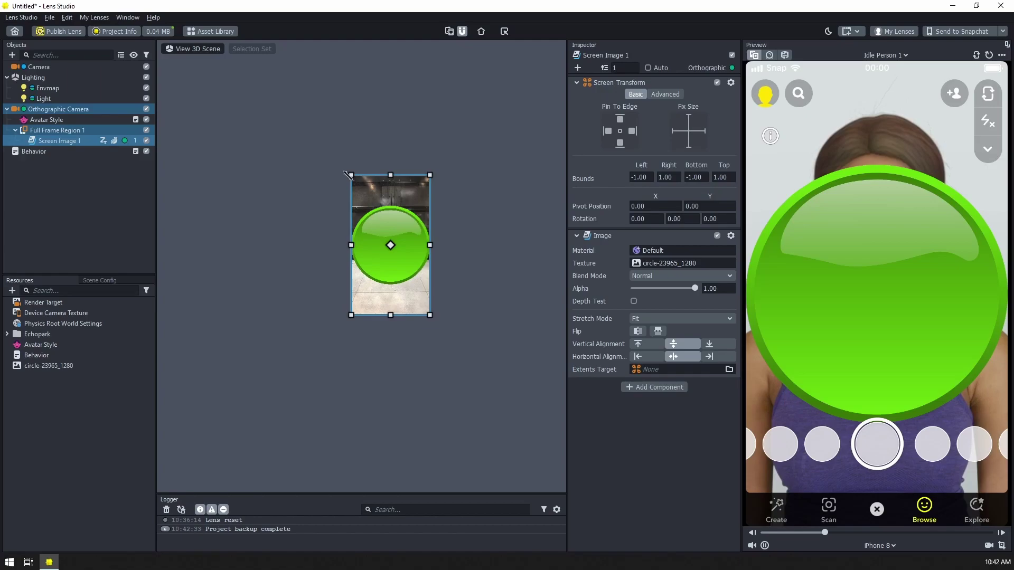
{"action": "left_click_drag", "start_coordinate": [350, 175], "coordinate": [421, 246]}
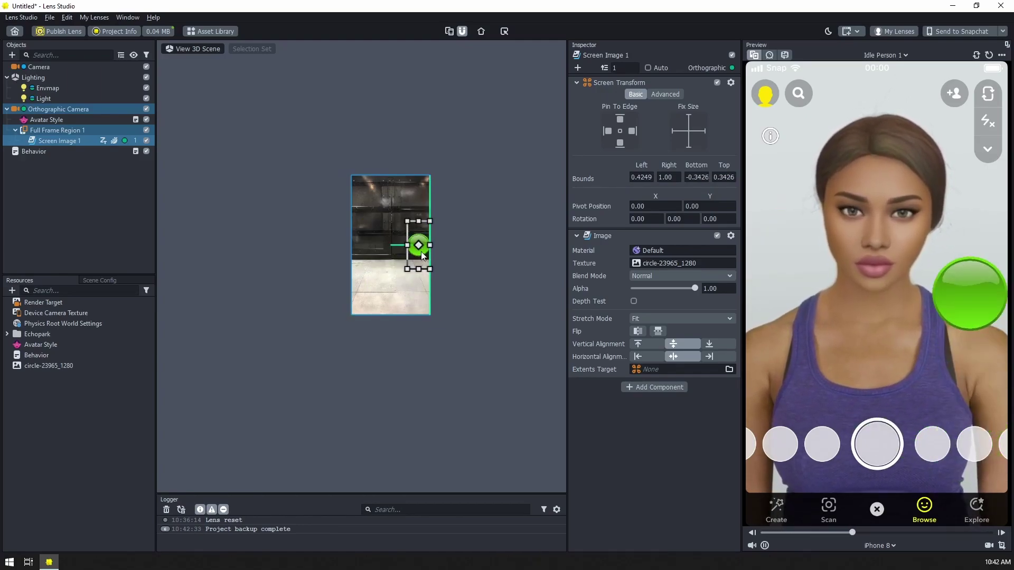
{"action": "left_click", "coordinate": [61, 131]}
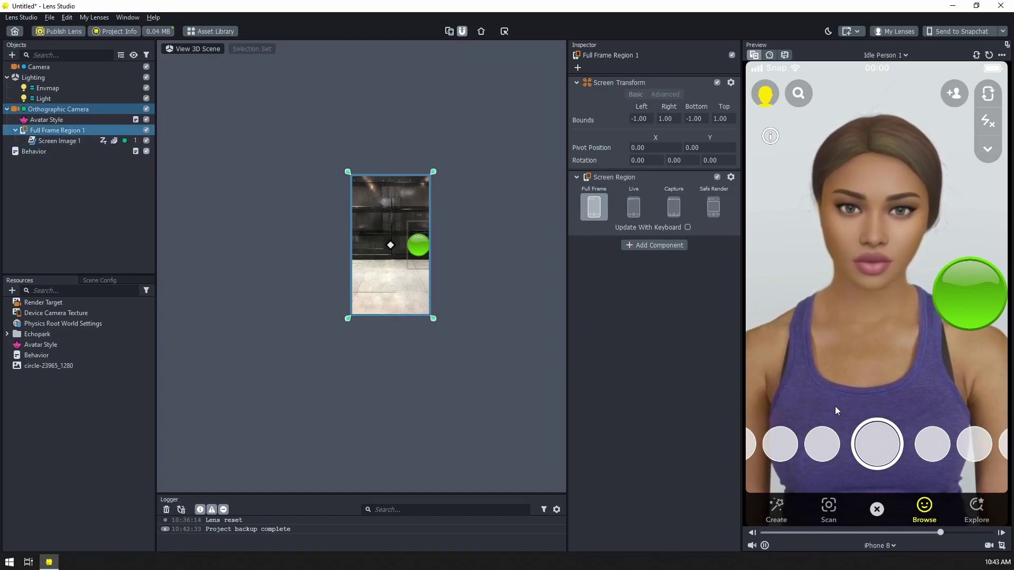
Limit Full Frame Region 1 to the safe render area, then select Screen Image 1's image settings.
{"action": "left_click", "coordinate": [713, 209]}
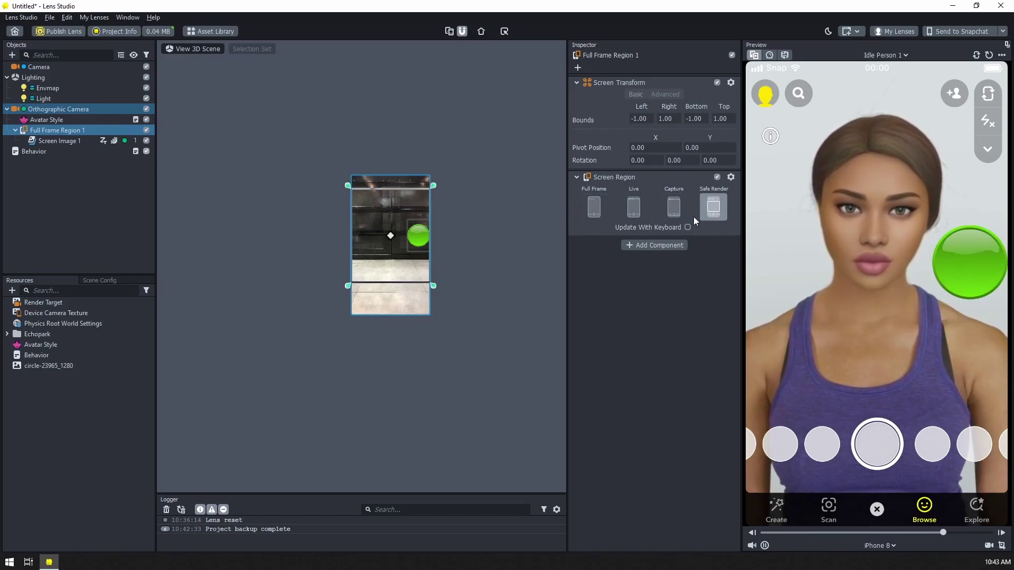
{"action": "scroll", "coordinate": [438, 211], "scroll_direction": "up", "scroll_amount": 5}
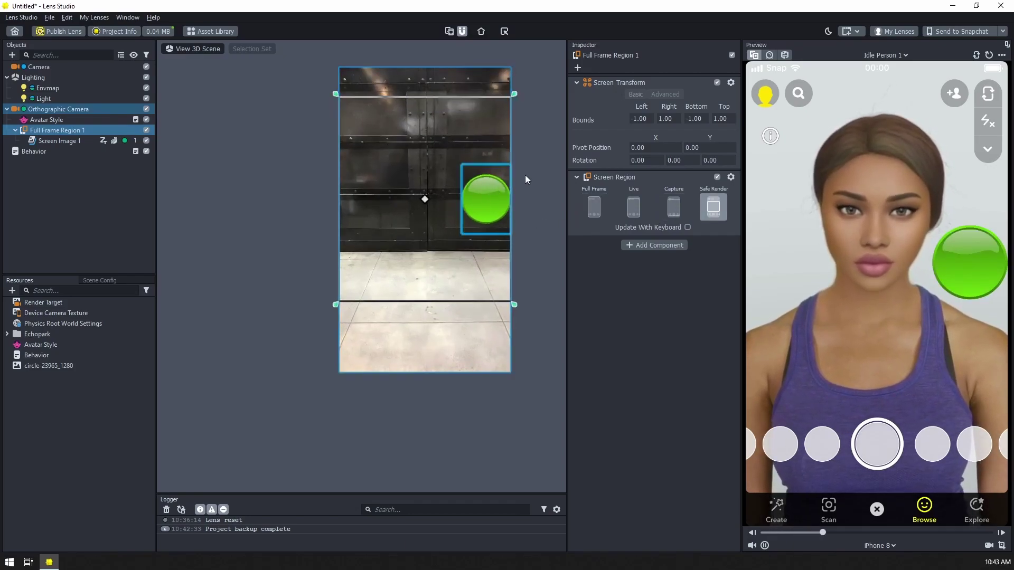
{"action": "key", "text": "f"}
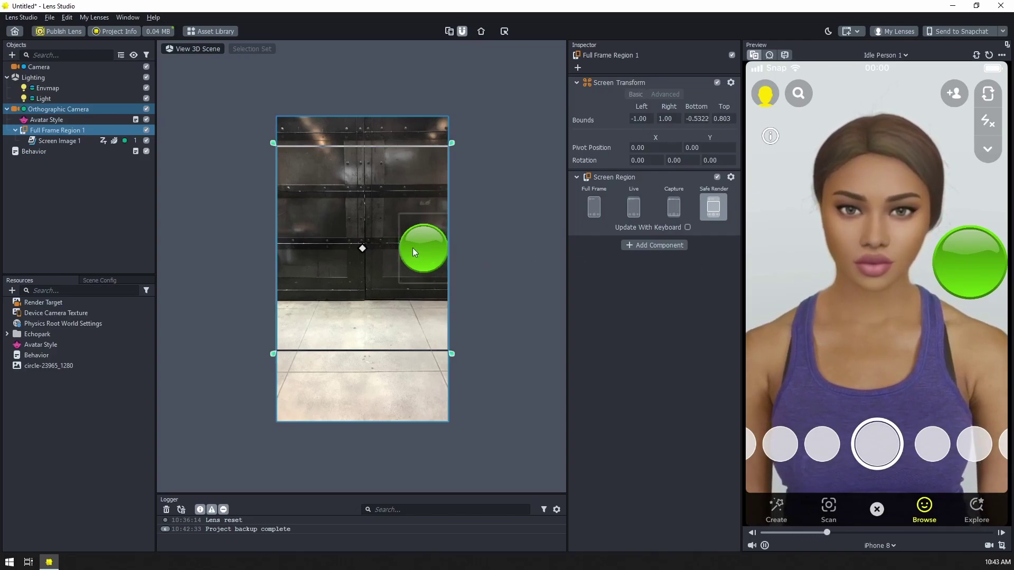
{"action": "left_click", "coordinate": [78, 141]}
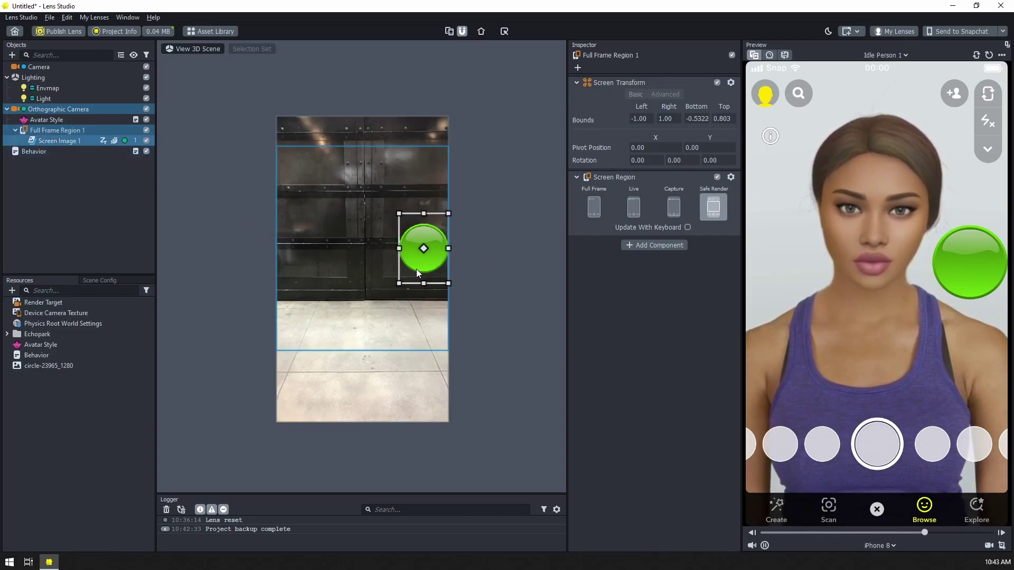
{"action": "left_click", "coordinate": [416, 266]}
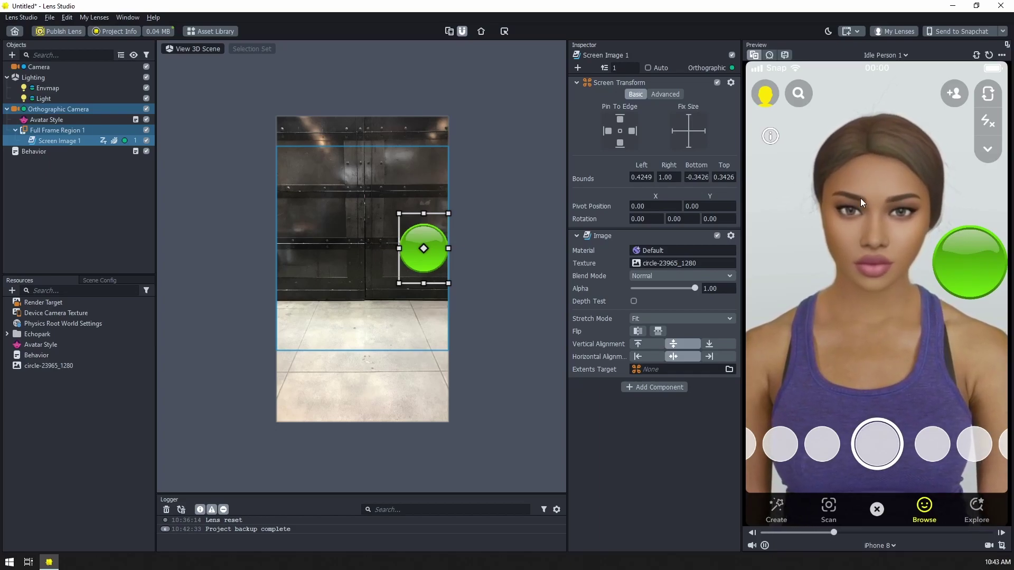
Set the Behavior's touch target to Screen Image 1 : Image.
{"action": "left_click", "coordinate": [58, 151]}
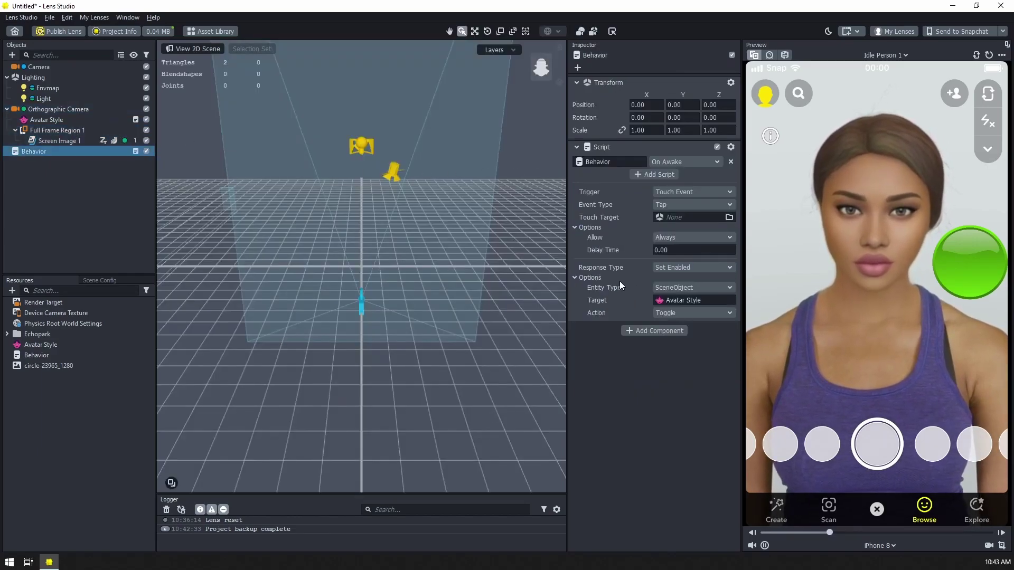
{"action": "left_click", "coordinate": [666, 216]}
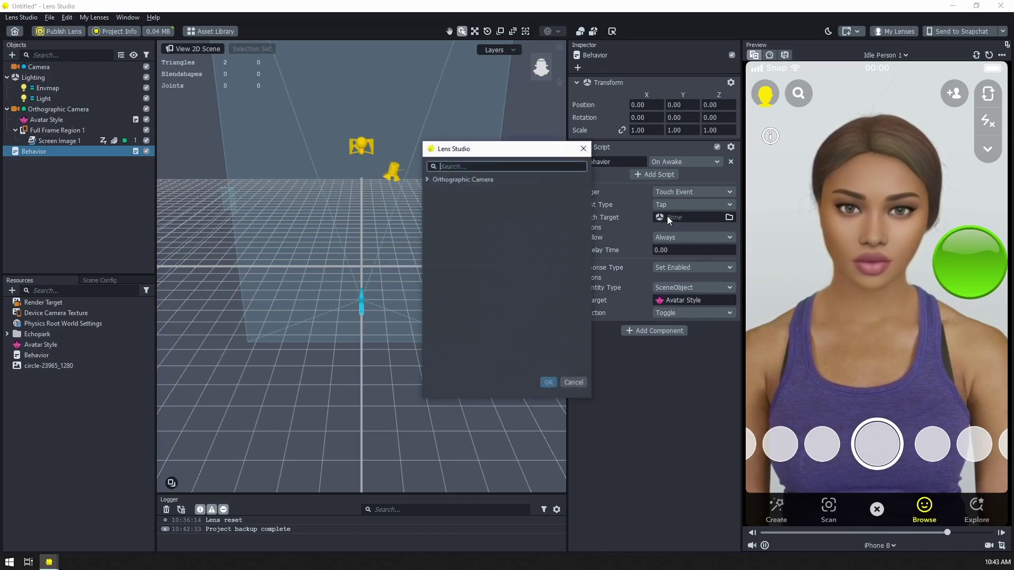
{"action": "left_click", "coordinate": [427, 179]}
{"action": "left_click", "coordinate": [435, 190]}
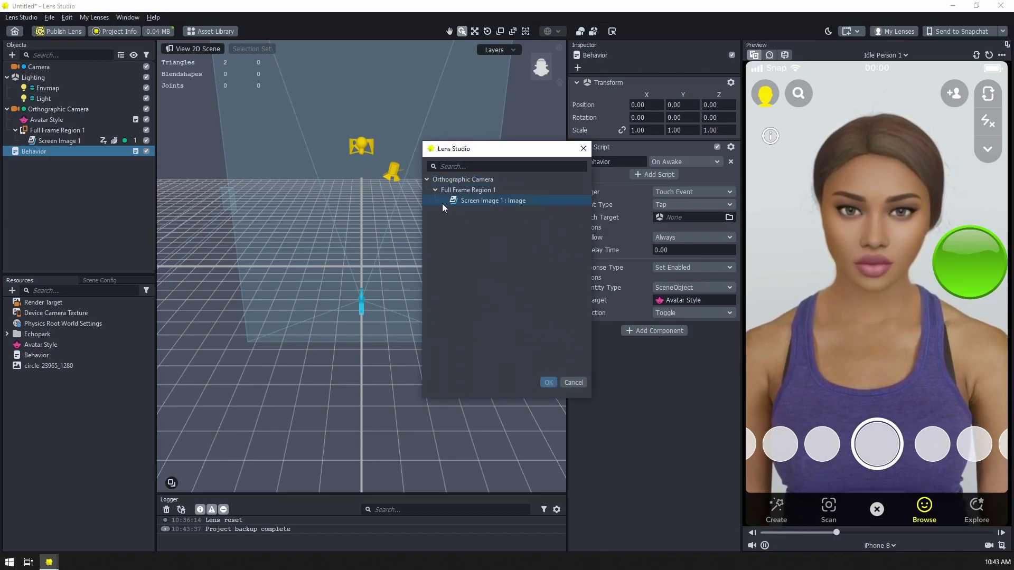
{"action": "double_click", "coordinate": [471, 203]}
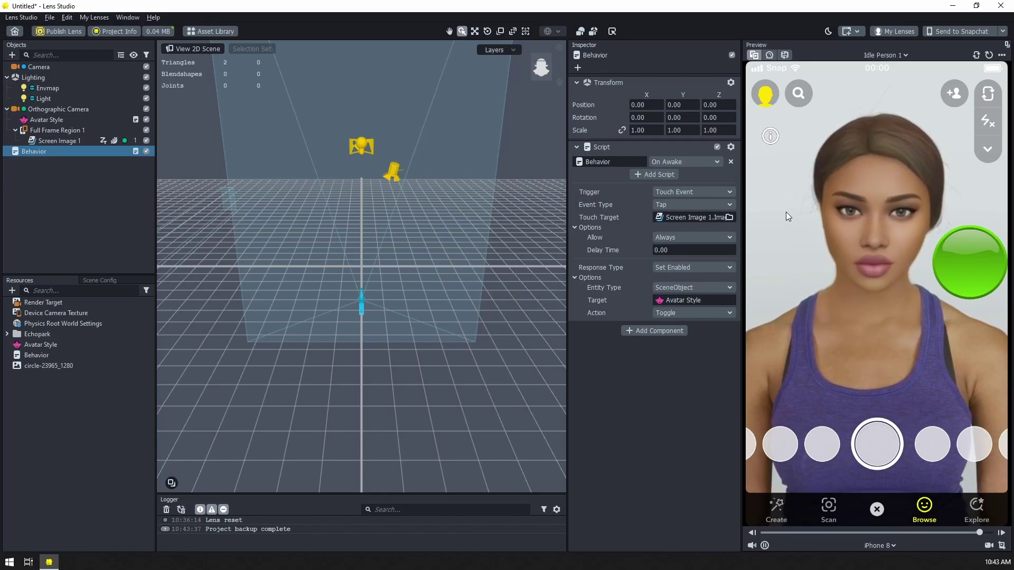
Tap the green circle several times to confirm it toggles Avatar Style.
{"action": "left_click", "coordinate": [977, 273]}
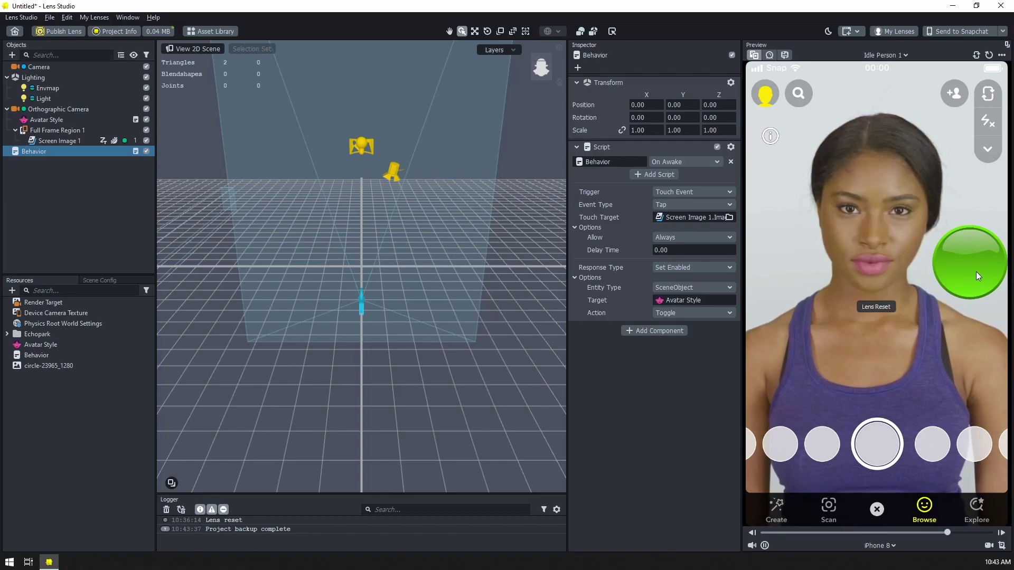
{"action": "left_click", "coordinate": [973, 264]}
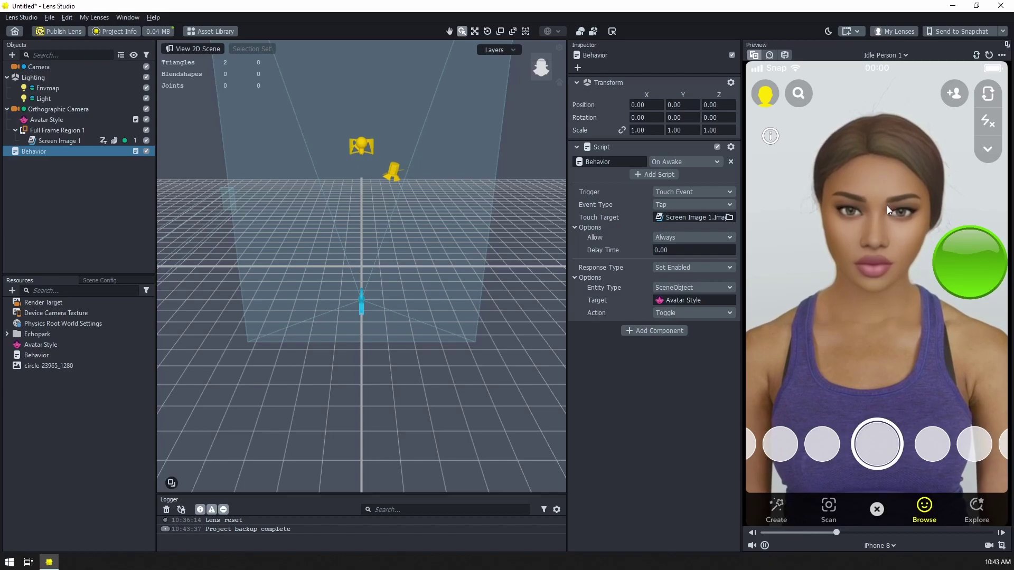
{"action": "left_click", "coordinate": [972, 262]}
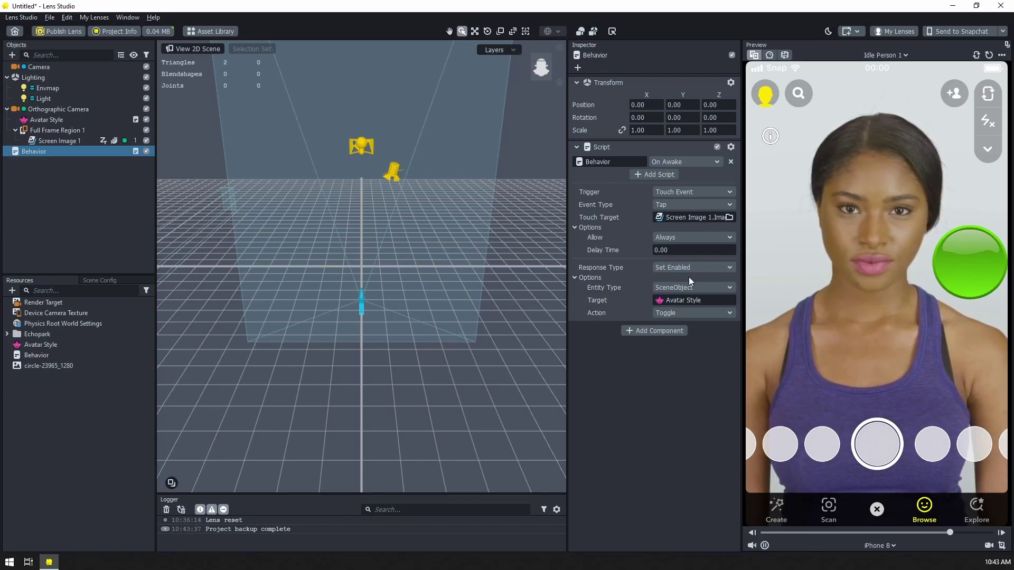
{"action": "left_click", "coordinate": [960, 264]}
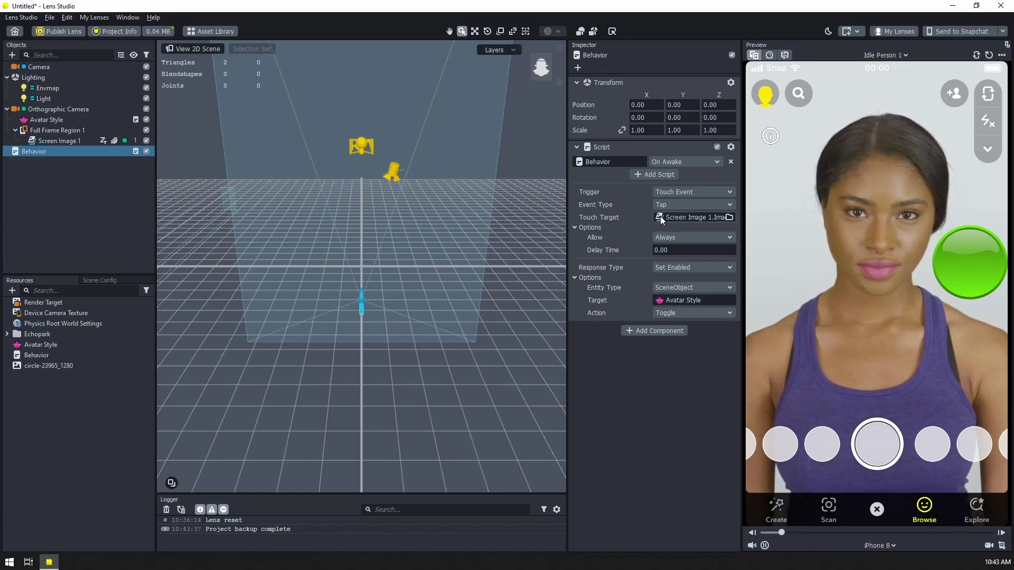
Disable the Behavior script component and add a new Script resource.
{"action": "left_click", "coordinate": [713, 149]}
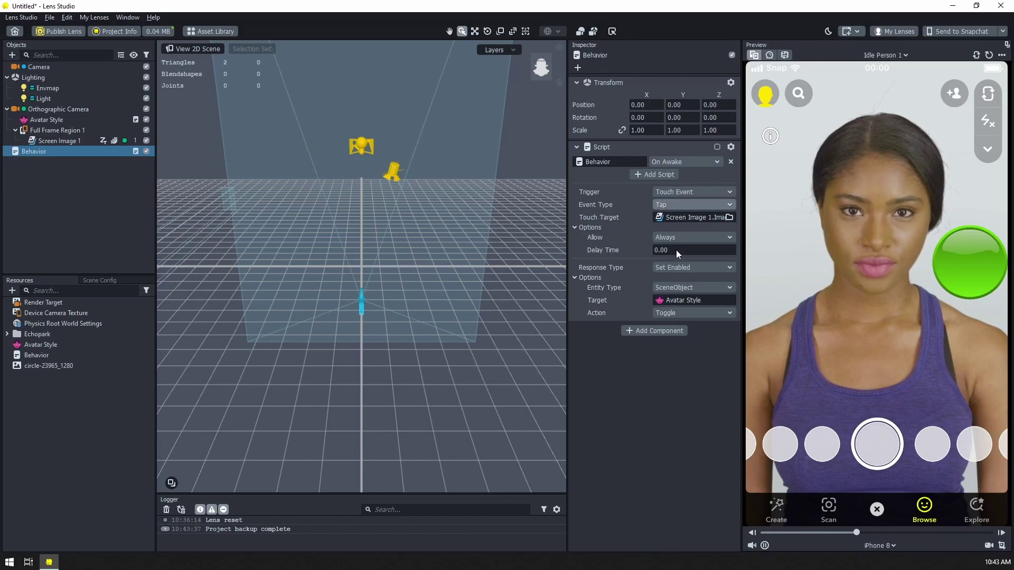
{"action": "left_click", "coordinate": [13, 292]}
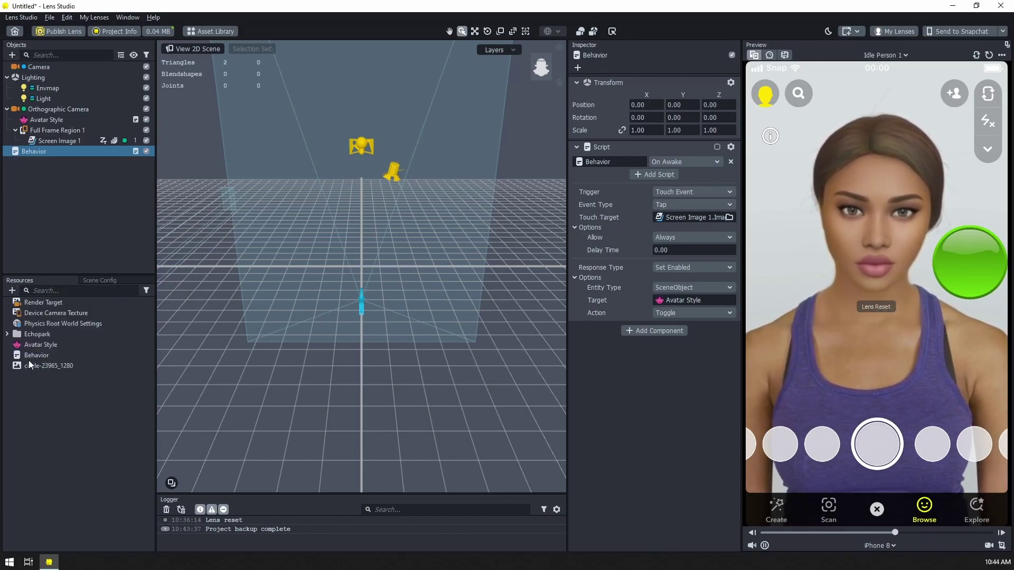
{"action": "left_click", "coordinate": [28, 360]}
{"action": "left_click", "coordinate": [42, 376]}
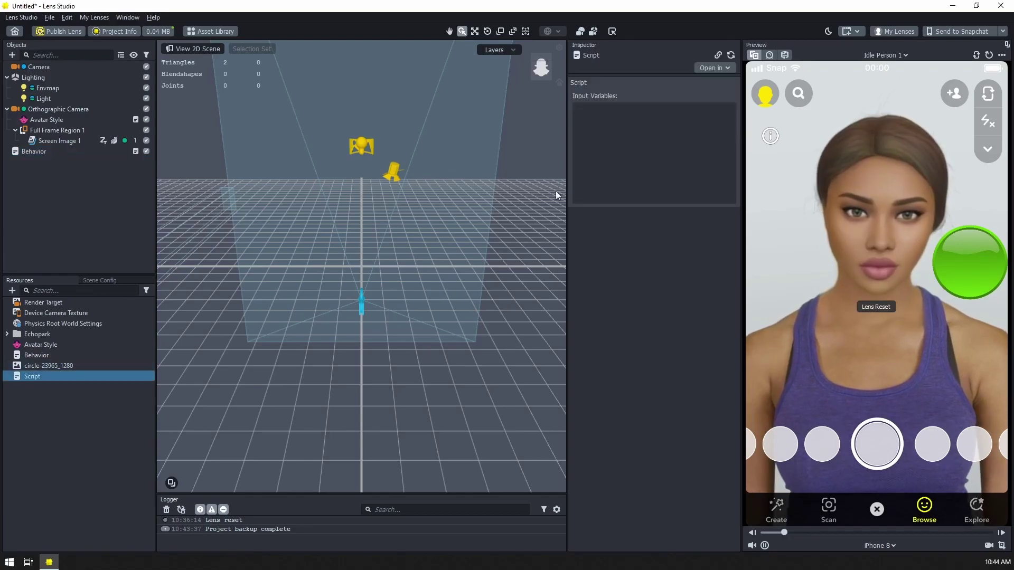
Open the Script in the Script Editor and begin typing print('hello') on a new line.
{"action": "left_click", "coordinate": [710, 68]}
{"action": "left_click", "coordinate": [718, 88]}
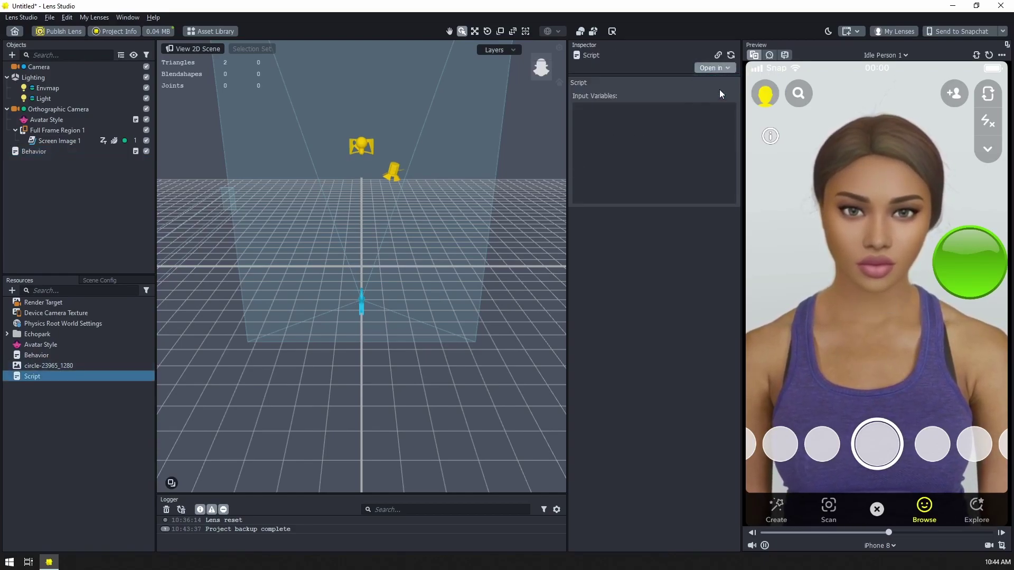
{"action": "left_click", "coordinate": [195, 85]}
{"action": "key", "text": "Return"}
{"action": "type", "text": "print('hello');"}
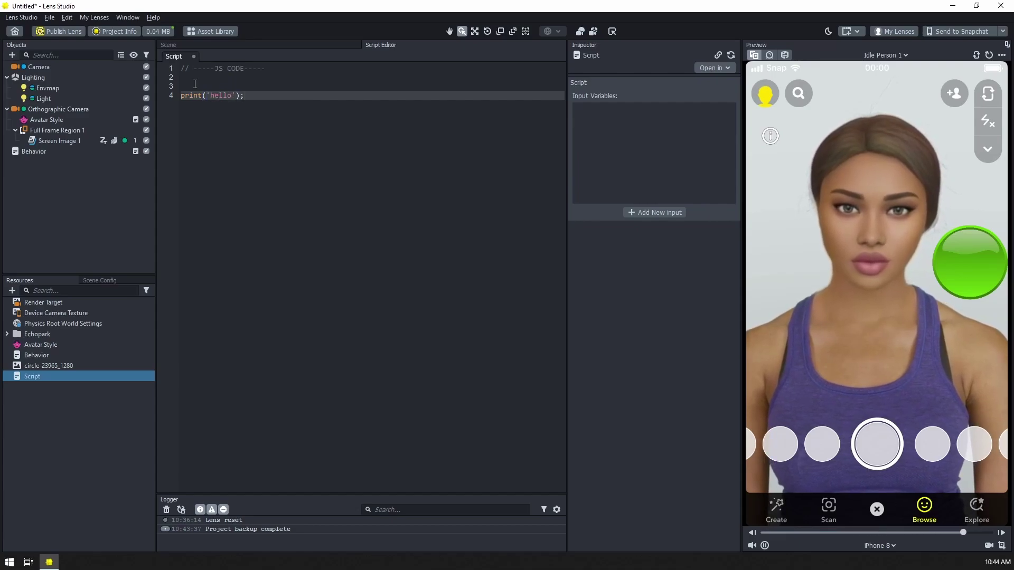
Add a Script component running the new Script to Behavior, triggered on Tapped.
{"action": "left_click", "coordinate": [45, 158]}
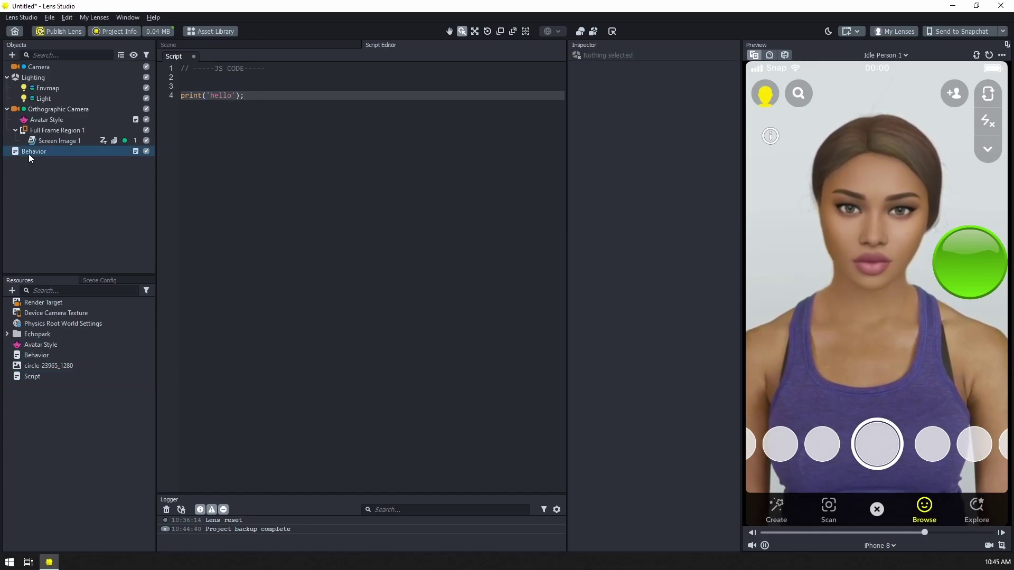
{"action": "left_click", "coordinate": [37, 153]}
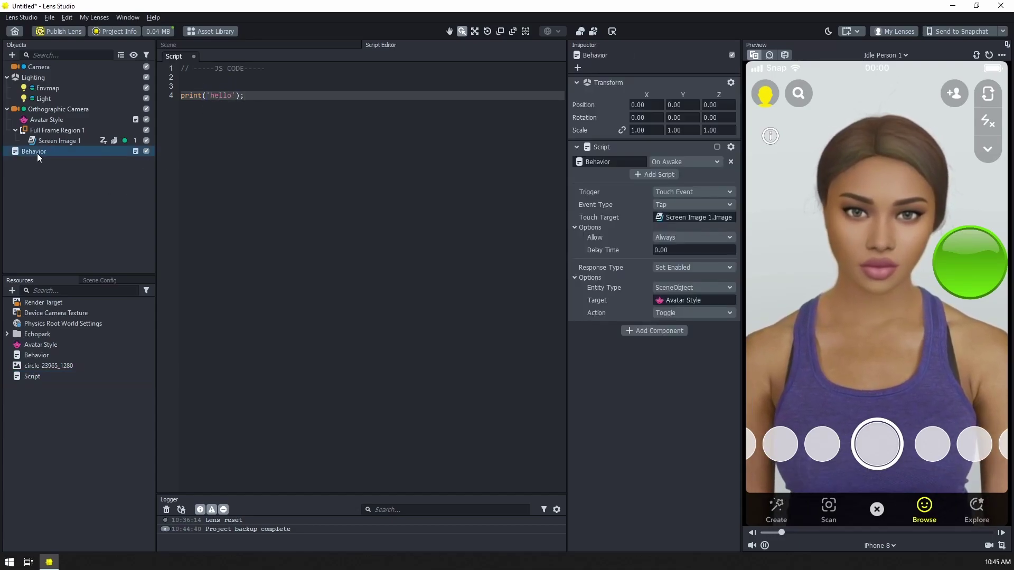
{"action": "left_click", "coordinate": [644, 331]}
{"action": "key", "text": "Escape"}
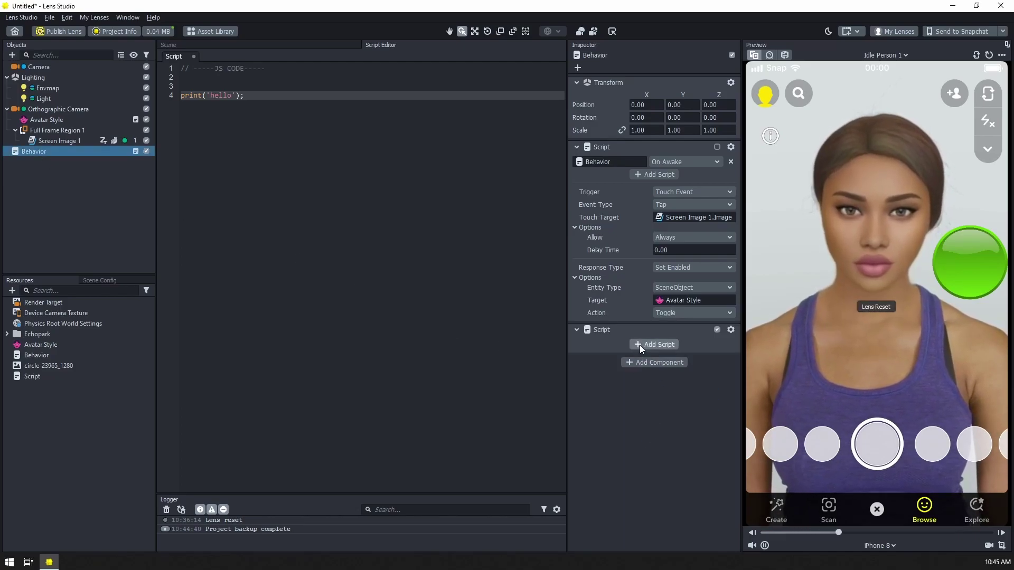
{"action": "left_click", "coordinate": [640, 344]}
{"action": "left_click", "coordinate": [477, 204]}
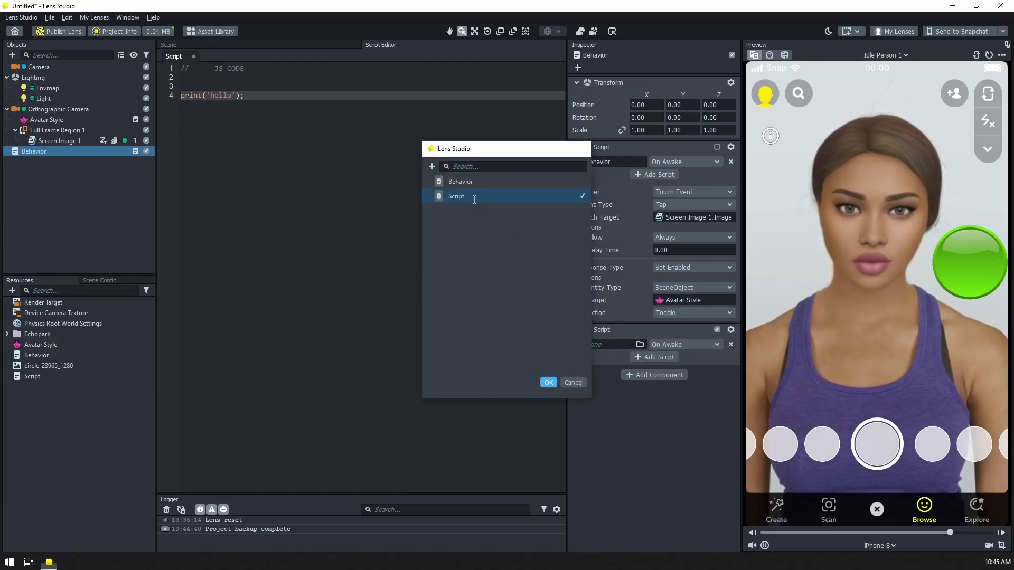
{"action": "left_click", "coordinate": [546, 380]}
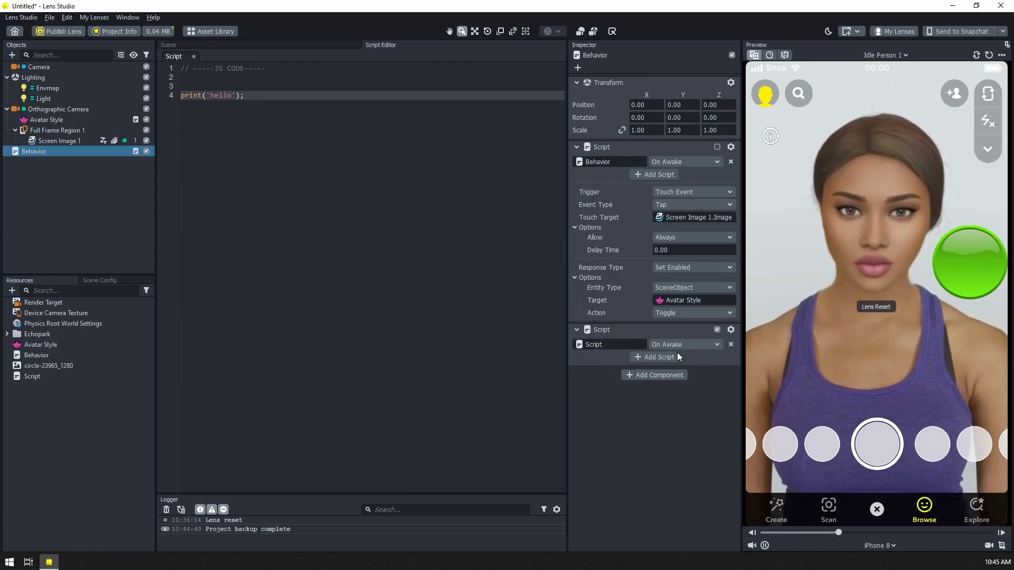
{"action": "left_click", "coordinate": [663, 345]}
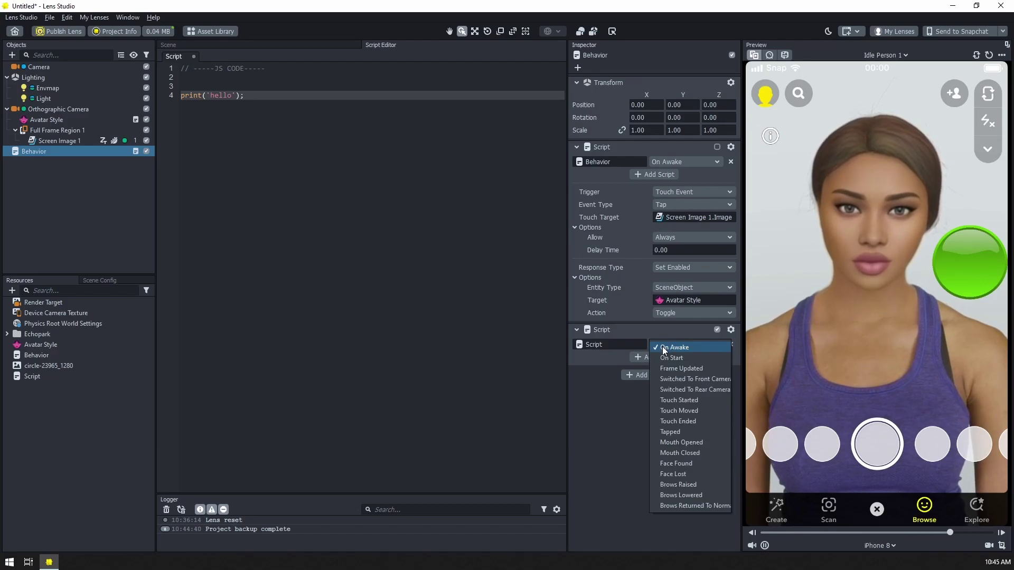
{"action": "left_click", "coordinate": [668, 432]}
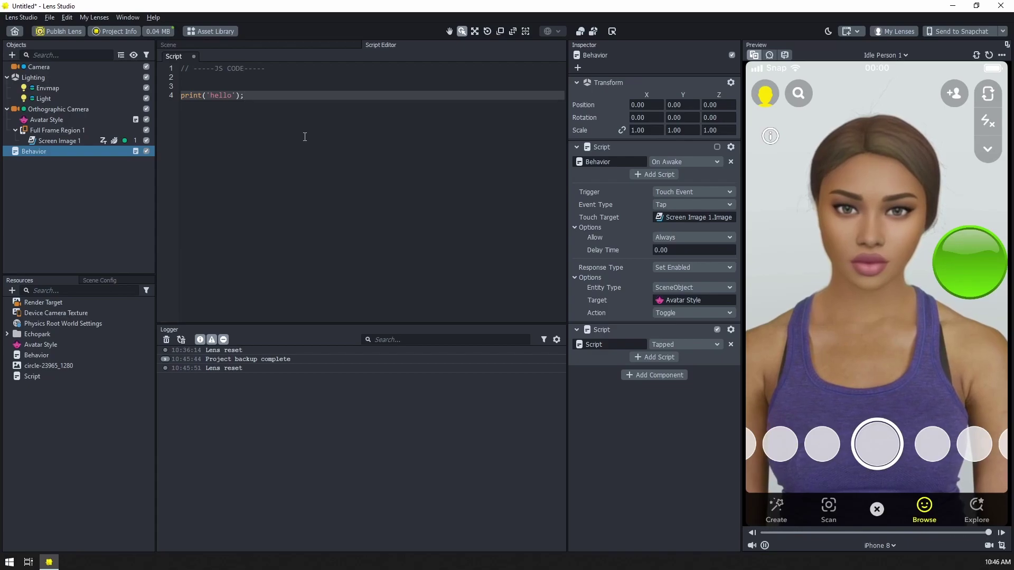
Save and tap the preview twice to confirm hello appears in the Logger.
{"action": "key", "text": "ctrl+s"}
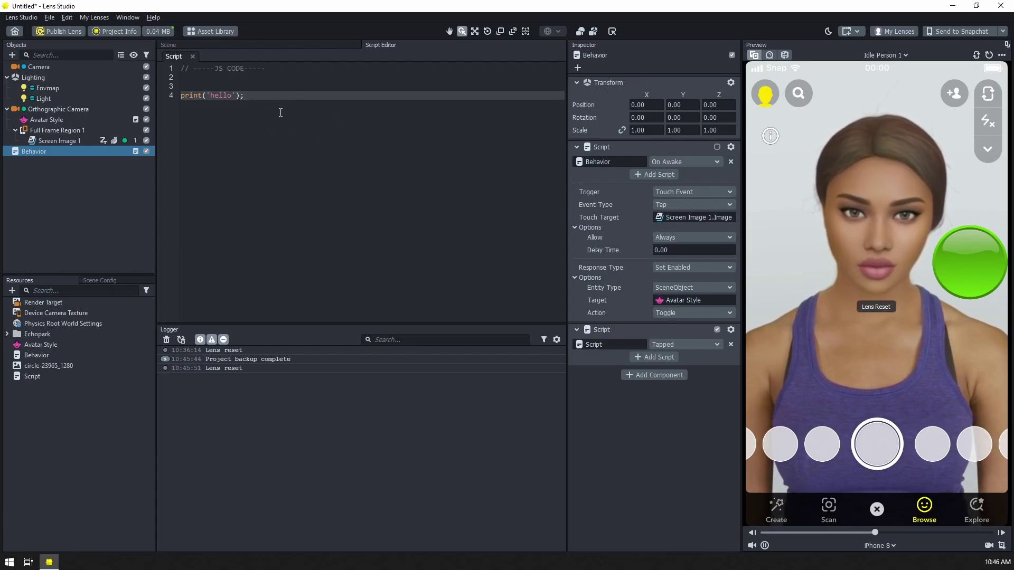
{"action": "left_click", "coordinate": [813, 204]}
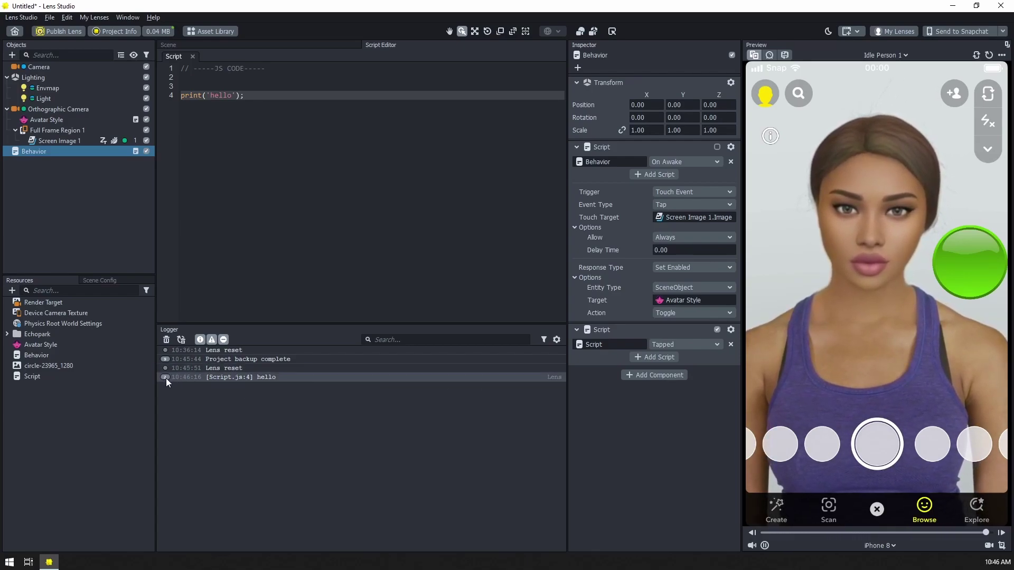
{"action": "left_click", "coordinate": [813, 265]}
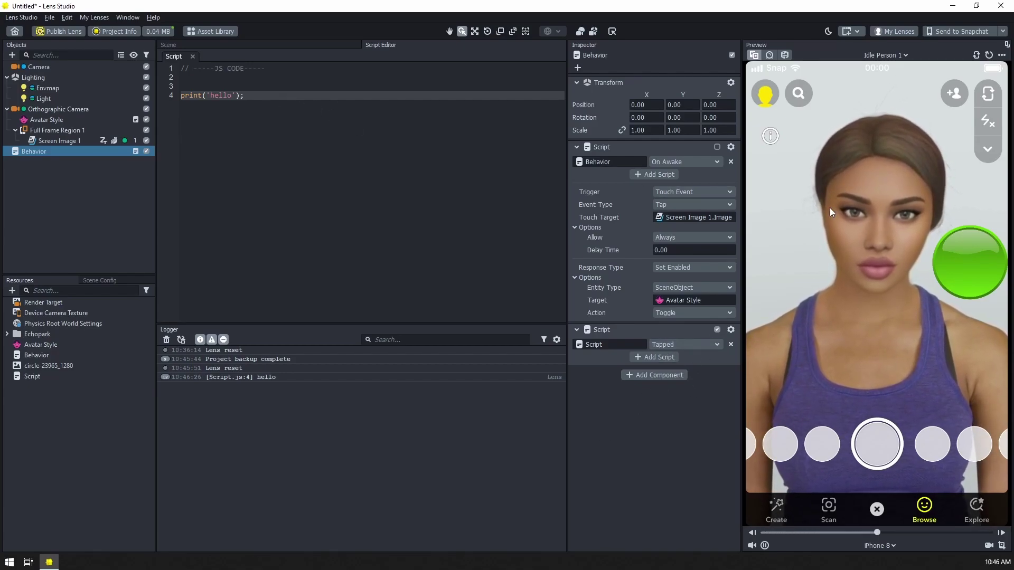
{"action": "left_click", "coordinate": [277, 67]}
{"action": "key", "text": "Return"}
{"action": "type", "text": "// @input "}
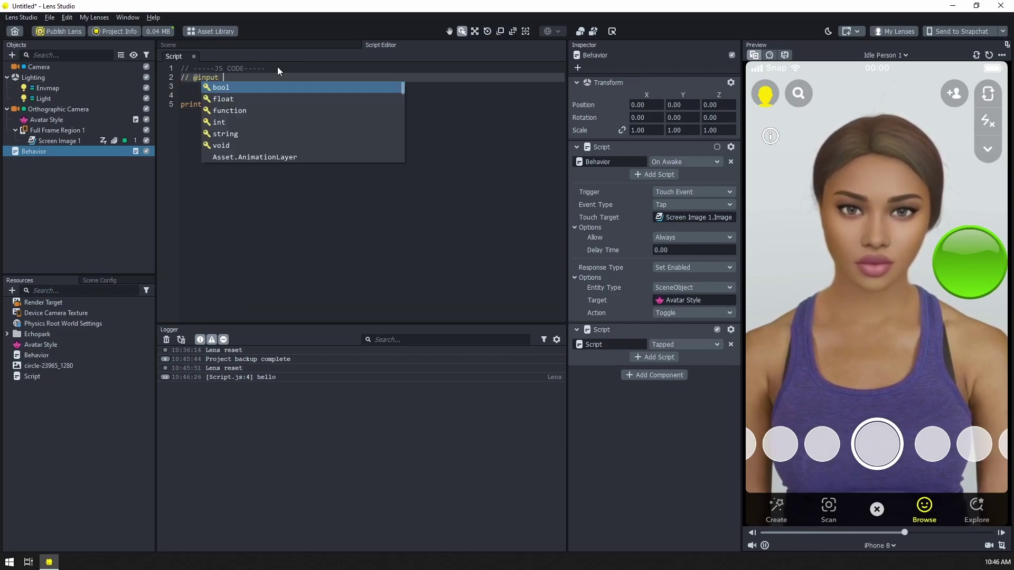
{"action": "type", "text": "SceneObject"}
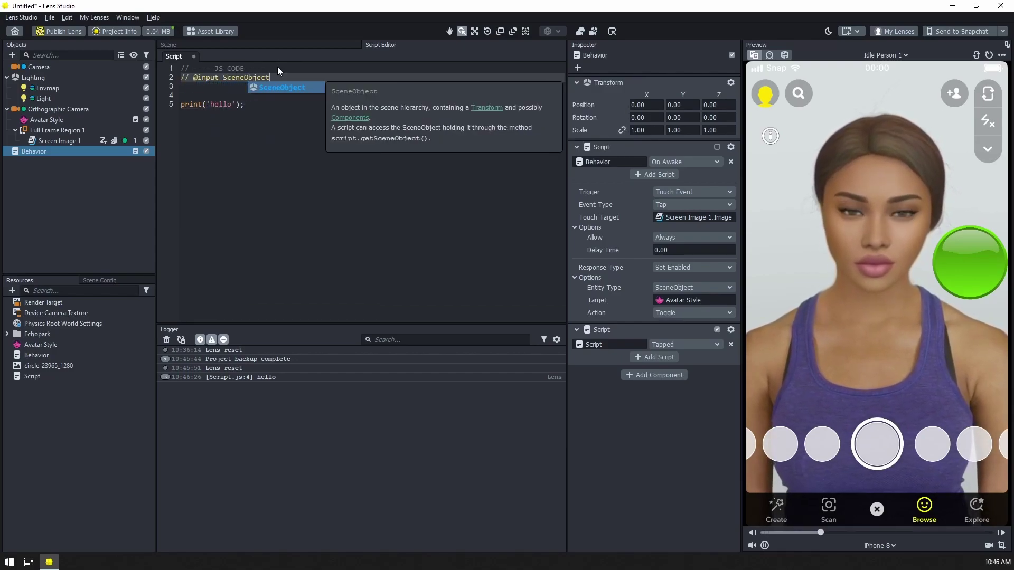
{"action": "key", "text": "Return"}
{"action": "type", "text": "style"}
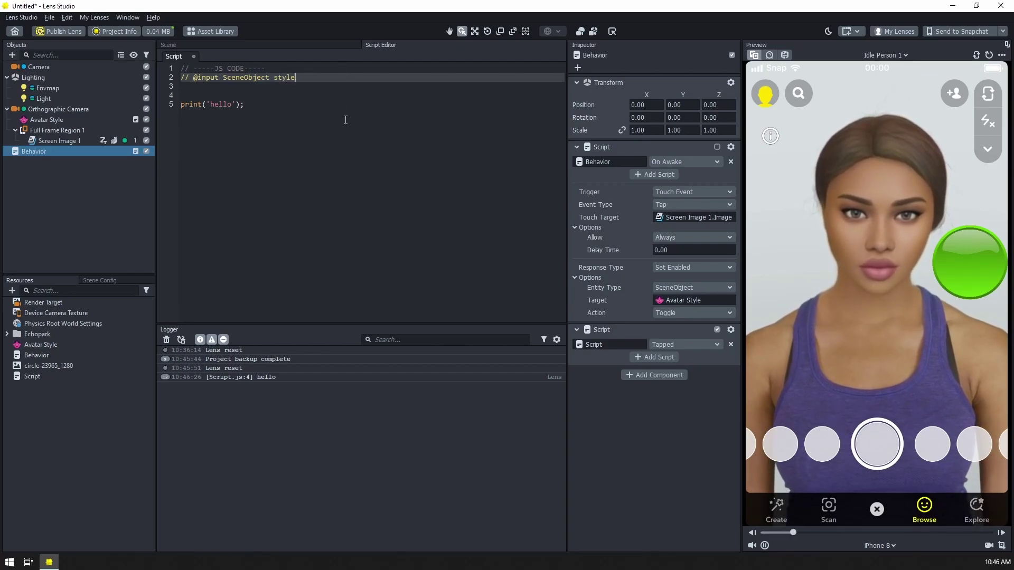
Add the line script.style.enabled = !script.style.enabled; below the input declaration.
{"action": "key", "text": "Return"}
{"action": "key", "text": "Return"}
{"action": "type", "text": "style."}
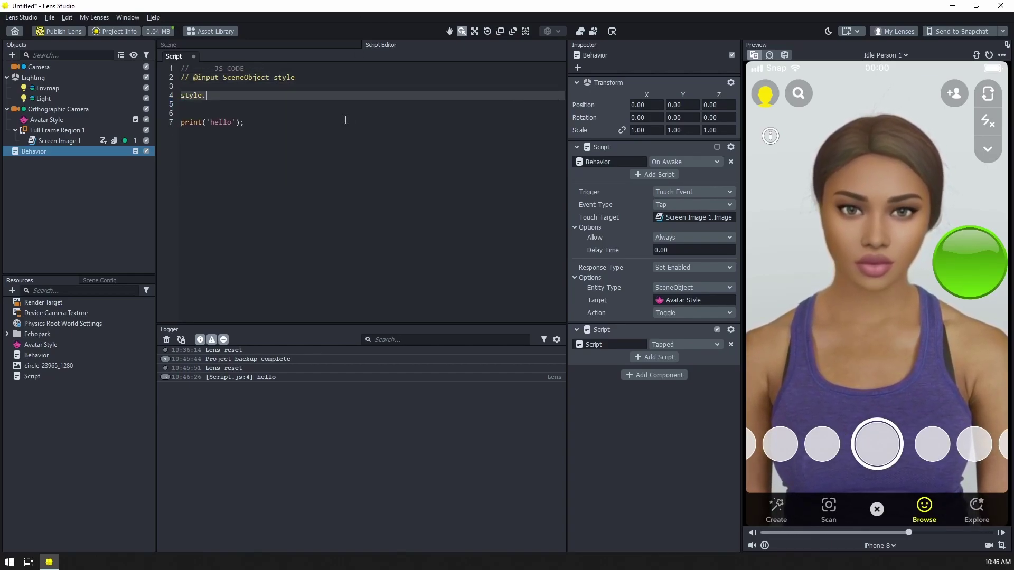
{"action": "type", "text": "enab"}
{"action": "key", "text": "BackSpace"}
{"action": "key", "text": "BackSpace"}
{"action": "key", "text": "BackSpace"}
{"action": "key", "text": "BackSpace"}
{"action": "key", "text": "BackSpace"}
{"action": "key", "text": "BackSpace"}
{"action": "type", "text": "script."}
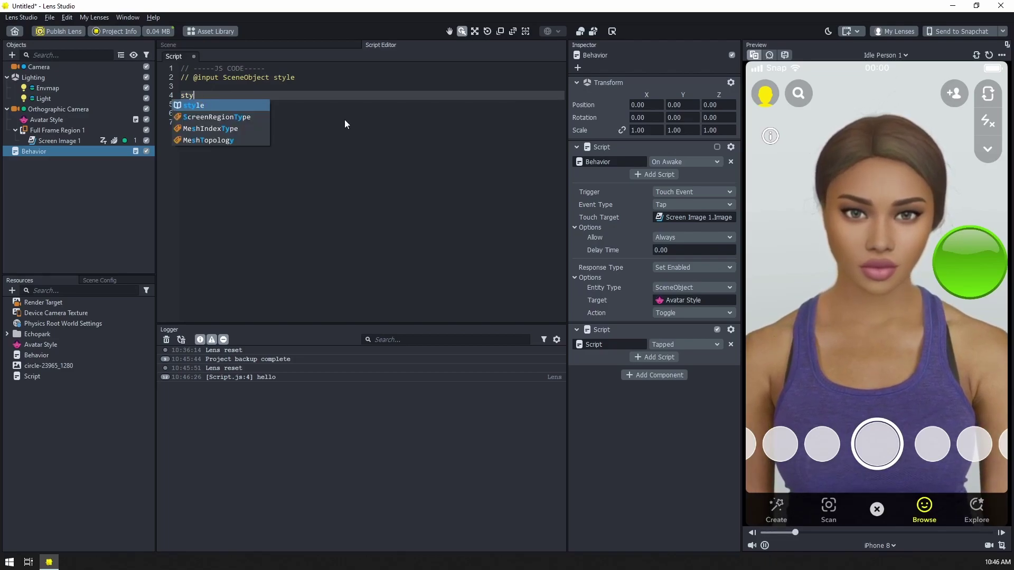
{"action": "type", "text": "style.enabled ="}
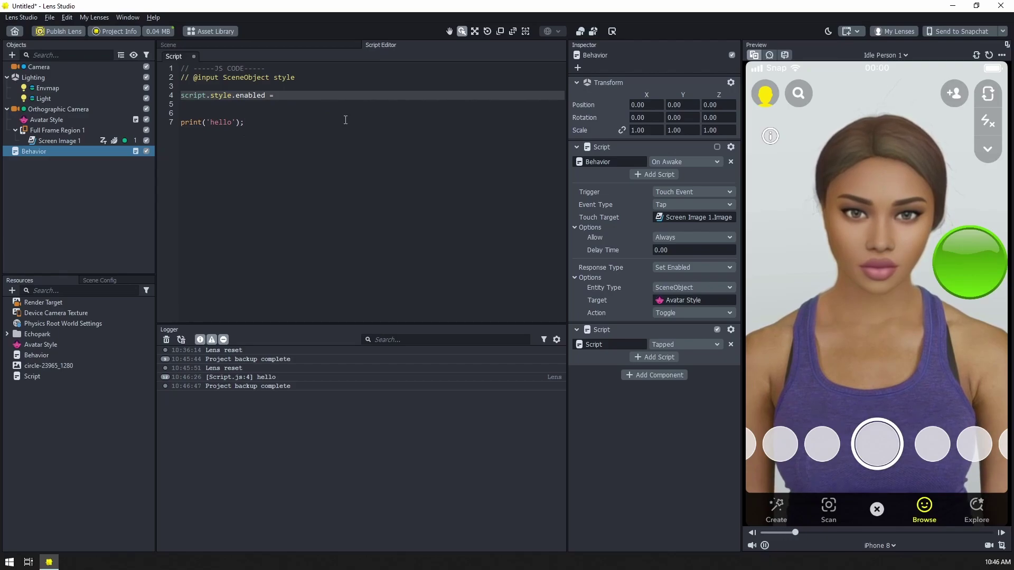
{"action": "type", "text": " !script.style.enabled;"}
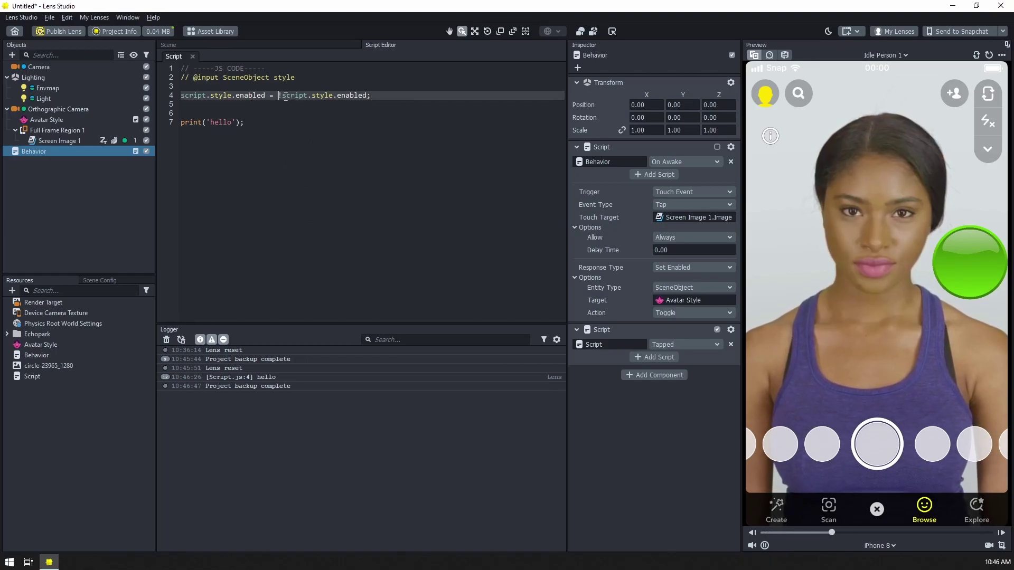
Recompile the script and set its Style input to Avatar Style.
{"action": "left_click", "coordinate": [296, 108]}
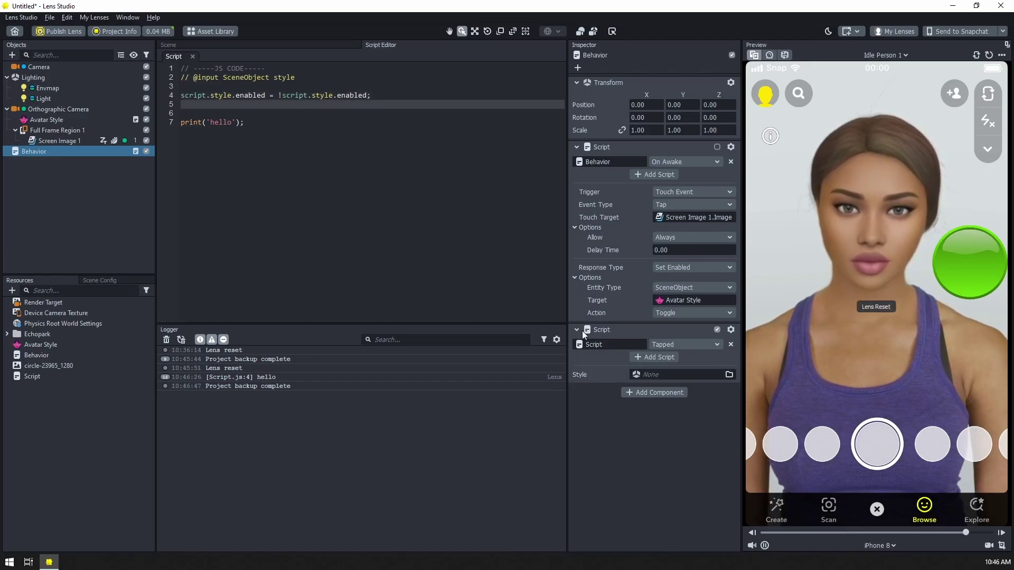
{"action": "left_click", "coordinate": [644, 376]}
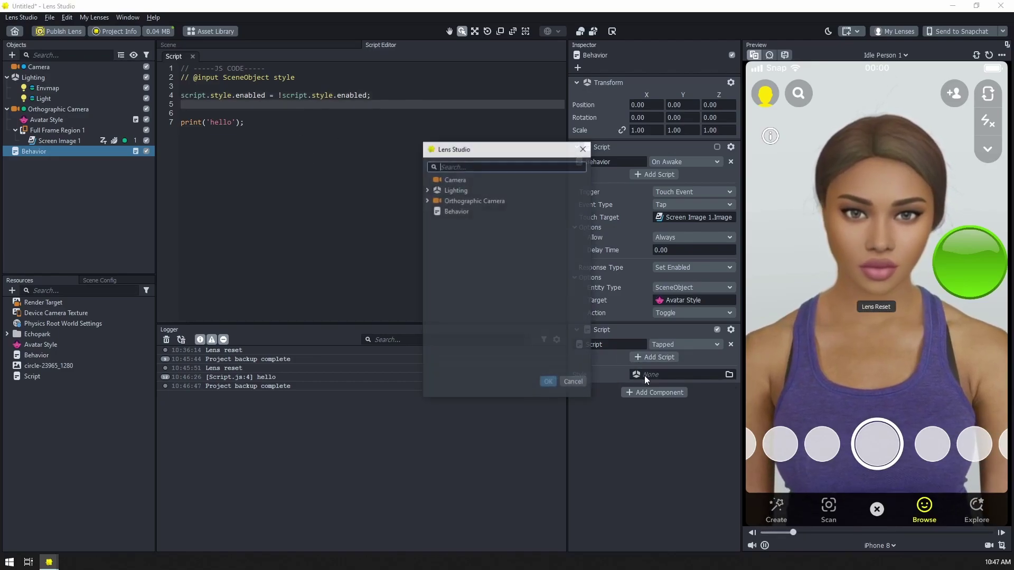
{"action": "left_click", "coordinate": [427, 200]}
{"action": "double_click", "coordinate": [453, 212]}
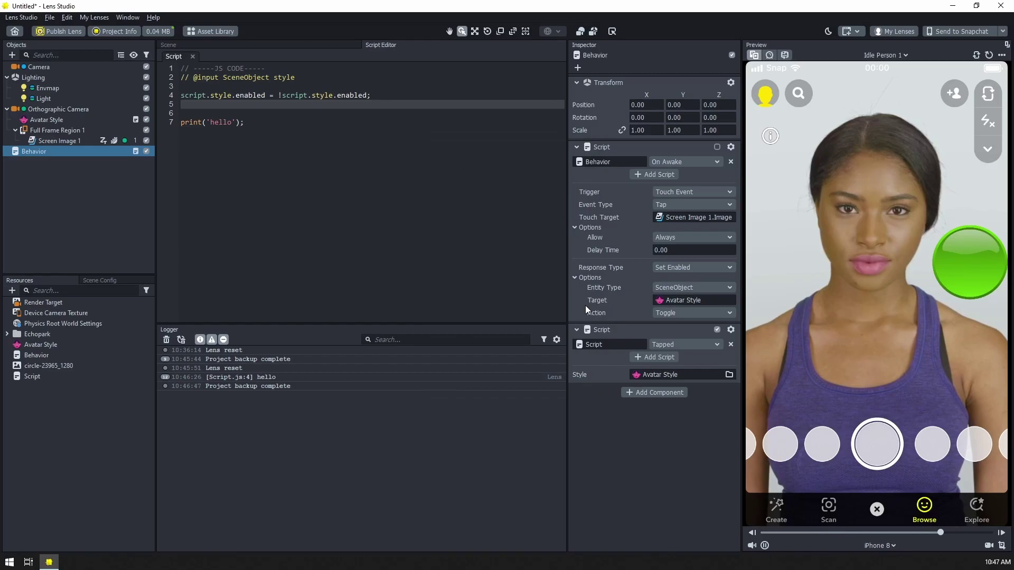
Tap the preview three times to check that Avatar Style toggles.
{"action": "left_click", "coordinate": [847, 202]}
{"action": "left_click", "coordinate": [861, 207]}
{"action": "left_click", "coordinate": [825, 243]}
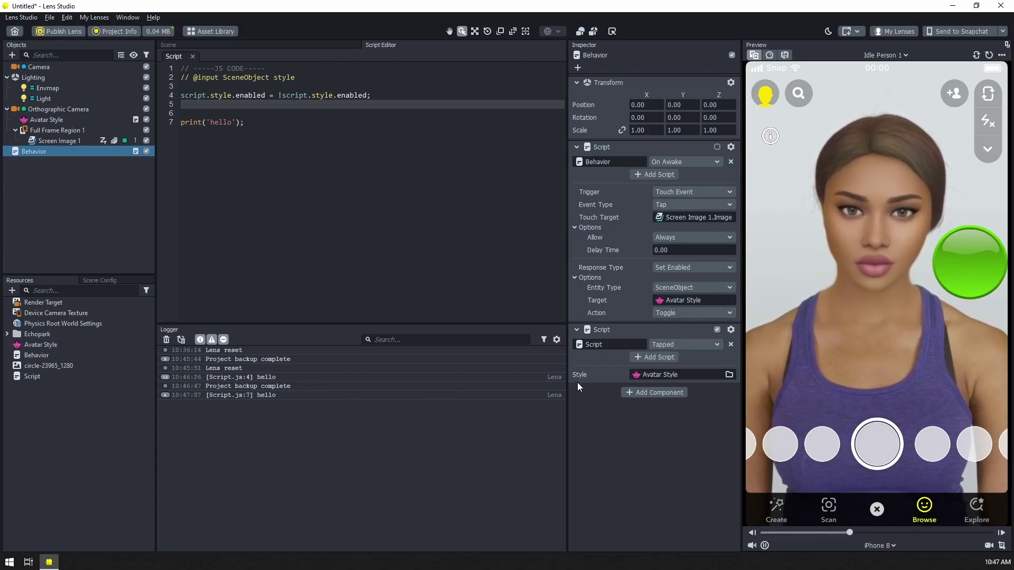
Add a Script component to Screen Image 1 and assign the Script asset to it.
{"action": "left_click", "coordinate": [731, 331]}
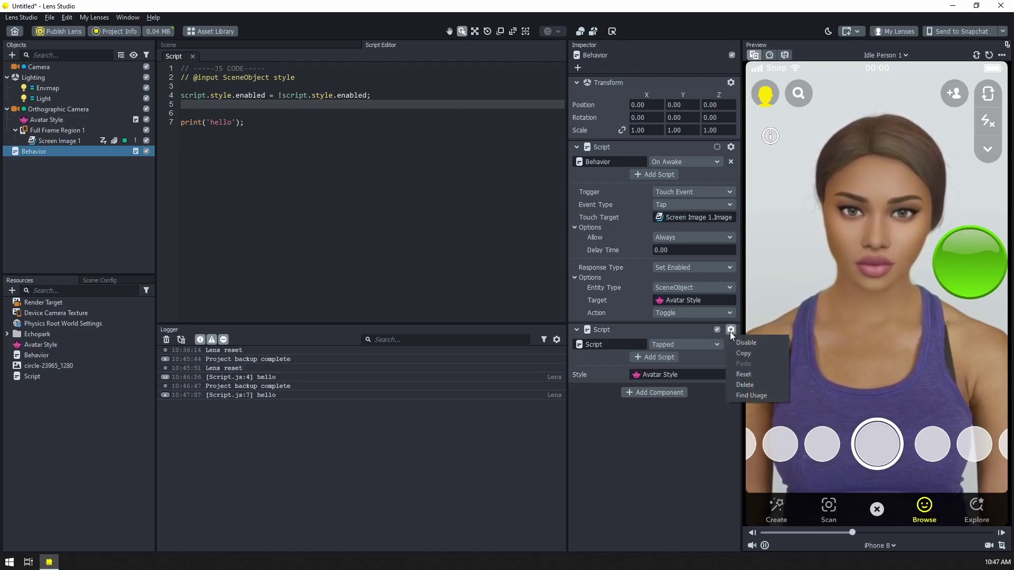
{"action": "left_click", "coordinate": [758, 394]}
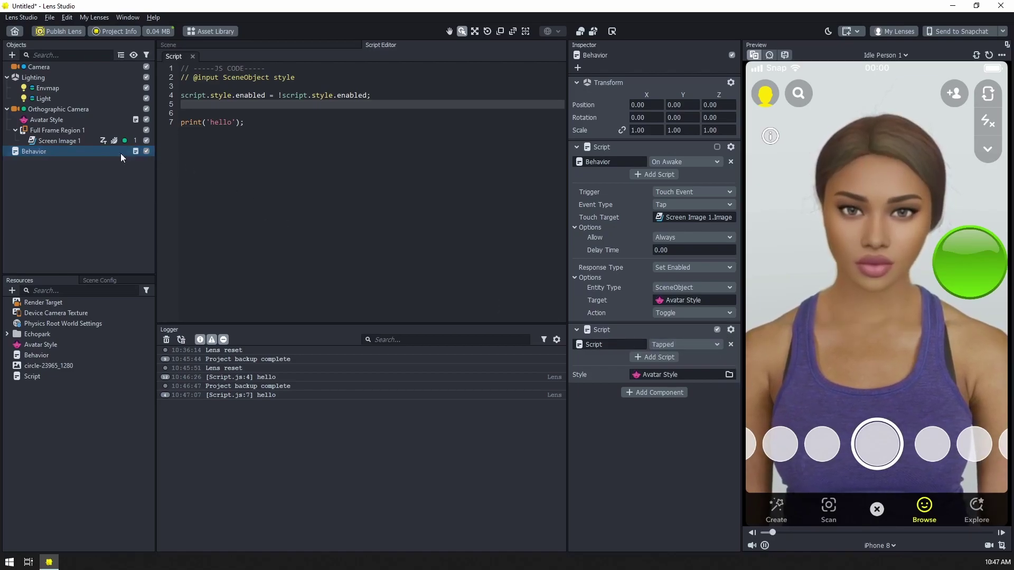
{"action": "left_click", "coordinate": [62, 140]}
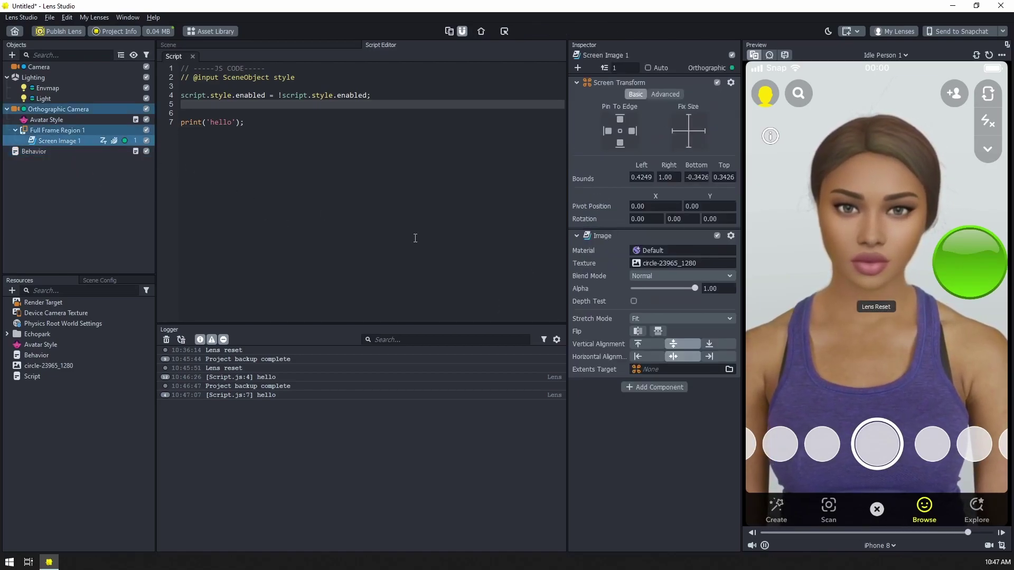
{"action": "left_click", "coordinate": [646, 387]}
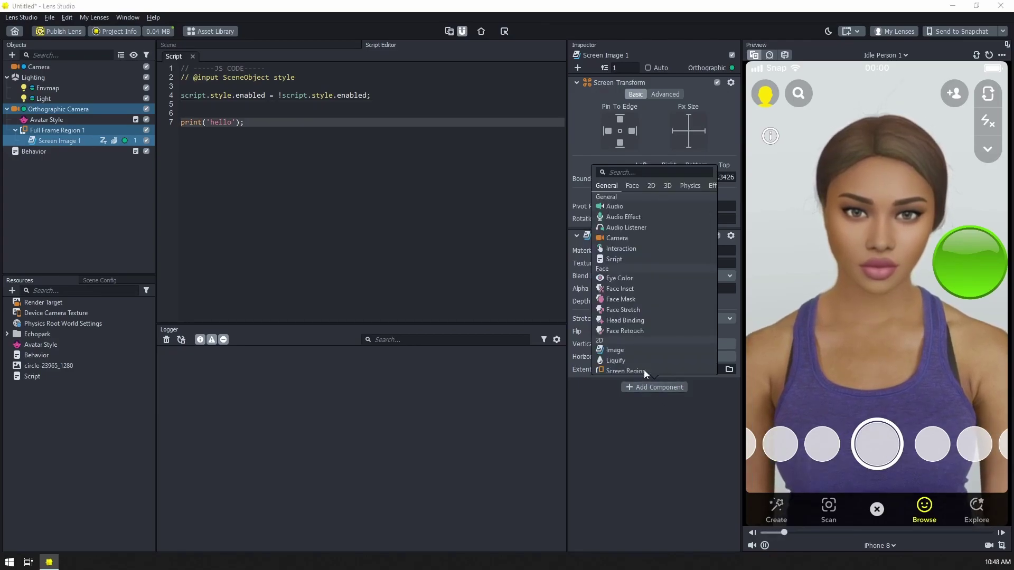
{"action": "left_click", "coordinate": [642, 259]}
{"action": "left_click", "coordinate": [655, 400]}
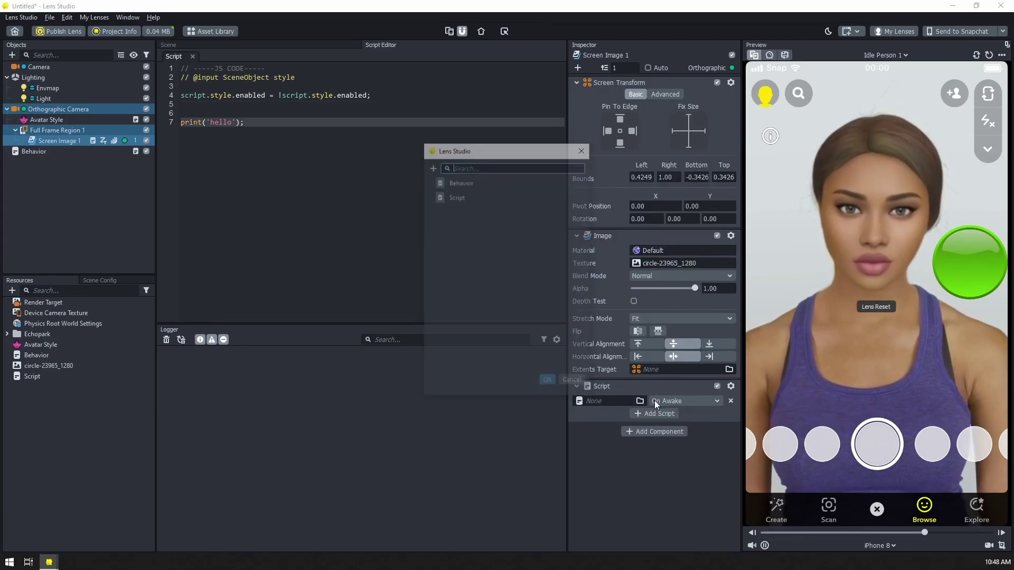
{"action": "left_click", "coordinate": [471, 198]}
{"action": "double_click", "coordinate": [471, 198]}
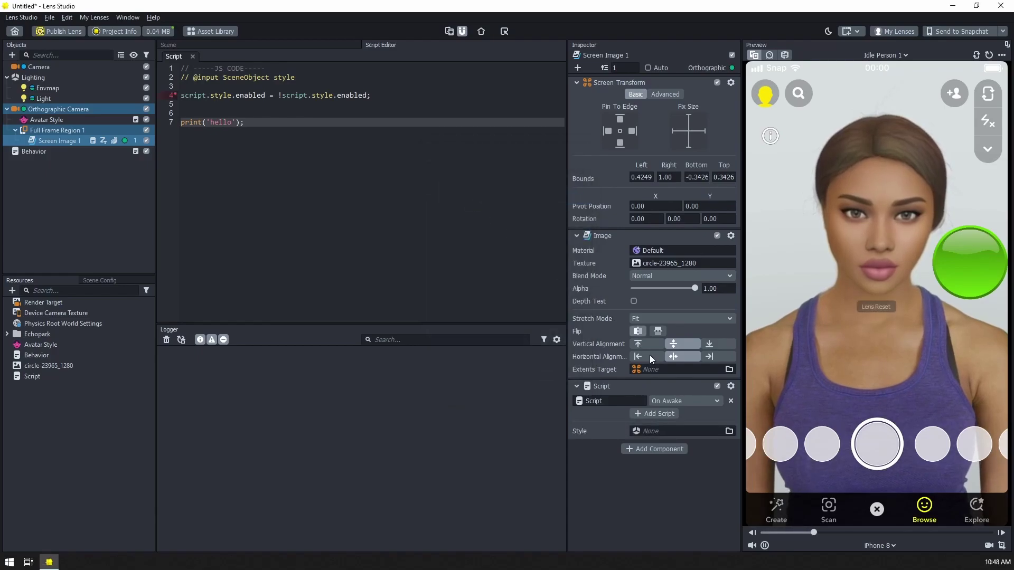
Set the component's Style to Avatar Style and its event to Tapped, then test in the preview.
{"action": "left_click", "coordinate": [651, 432]}
{"action": "left_click", "coordinate": [454, 210]}
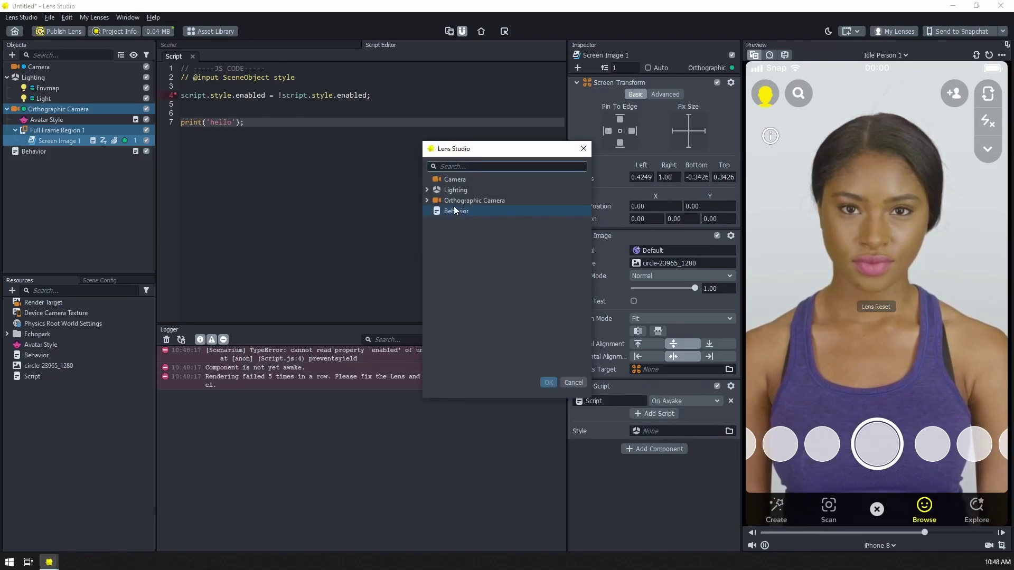
{"action": "left_click", "coordinate": [428, 201]}
{"action": "double_click", "coordinate": [468, 212]}
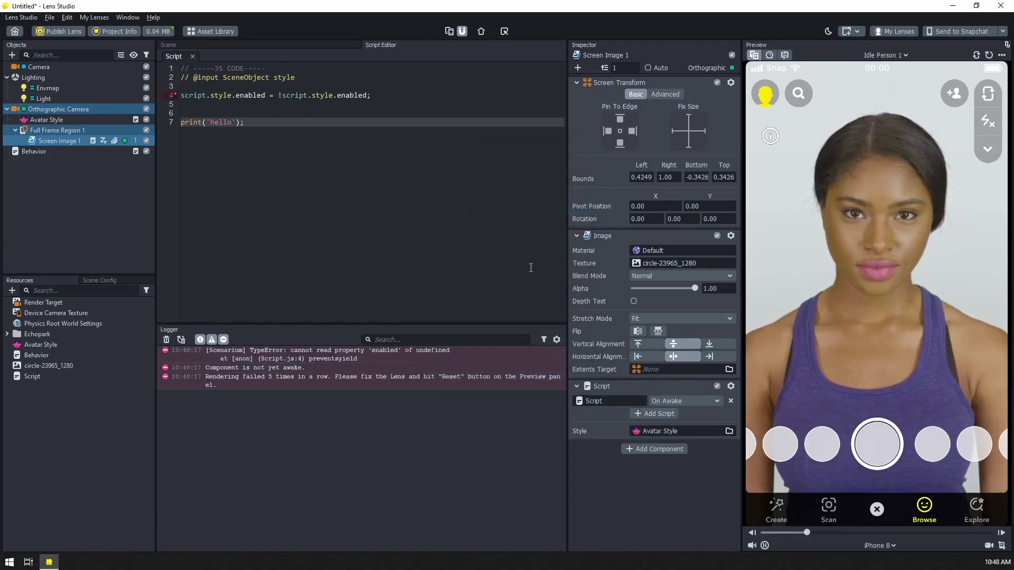
{"action": "left_click", "coordinate": [684, 401]}
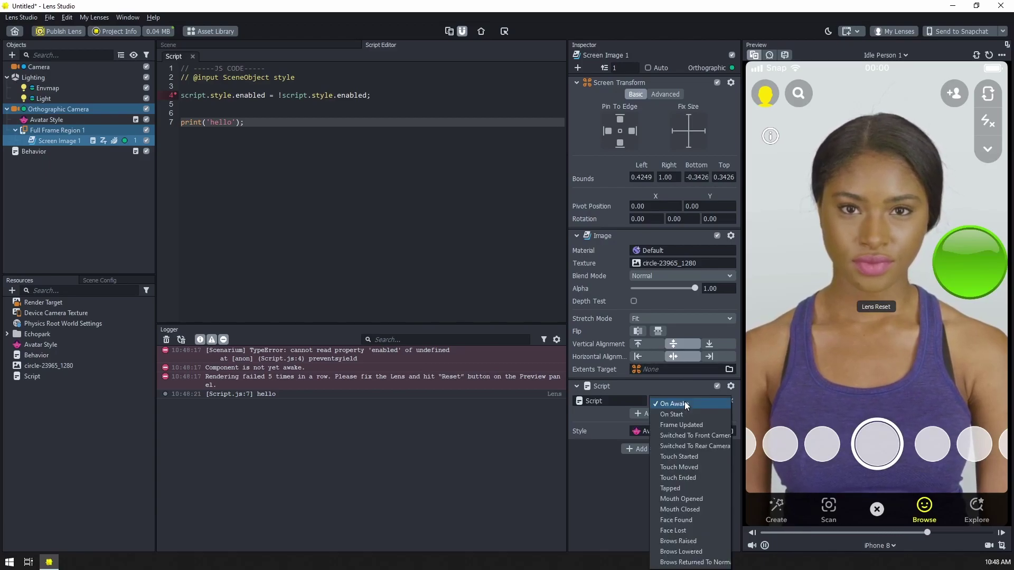
{"action": "left_click", "coordinate": [680, 488]}
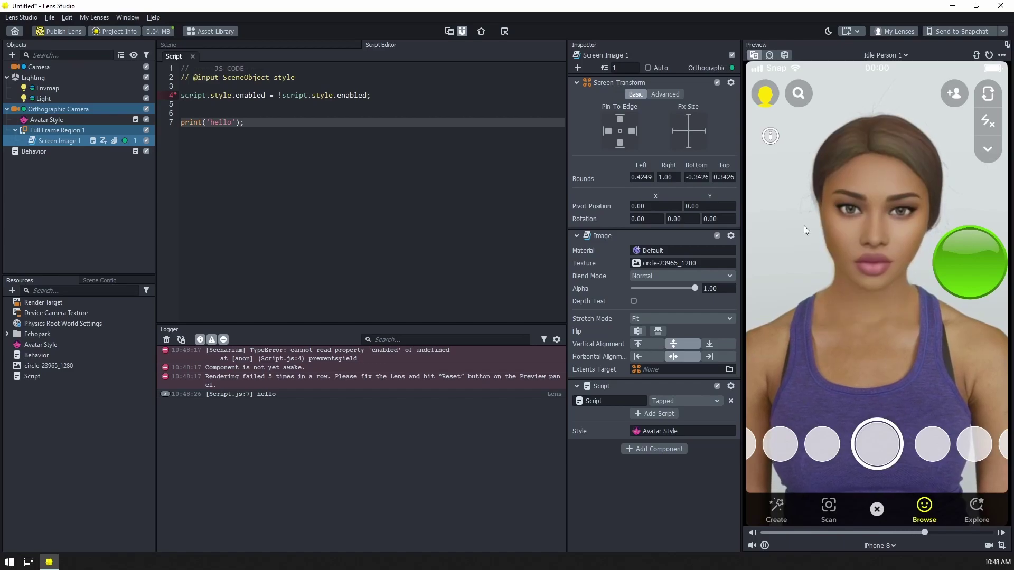
{"action": "left_click", "coordinate": [883, 333]}
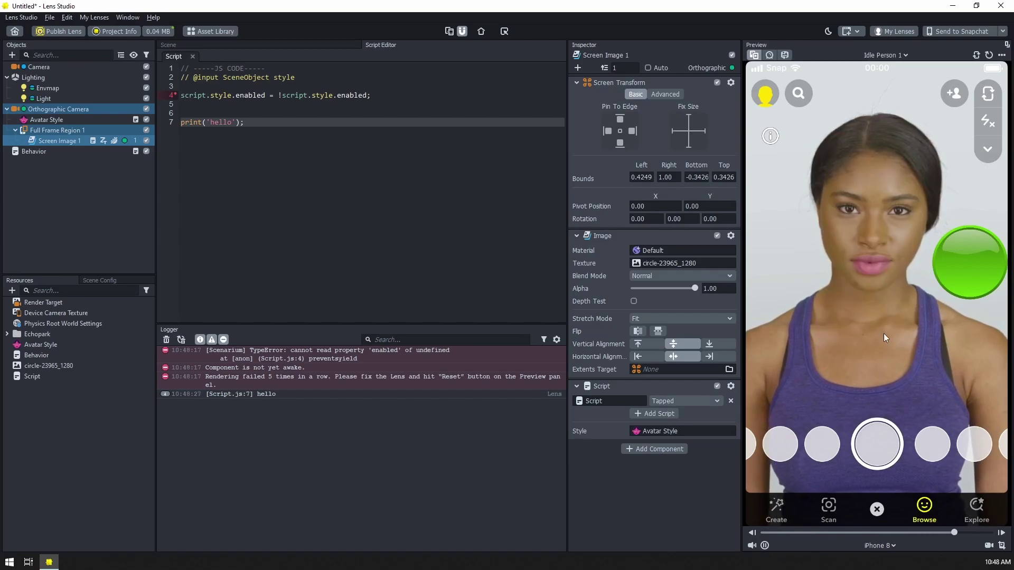
{"action": "left_click", "coordinate": [968, 264]}
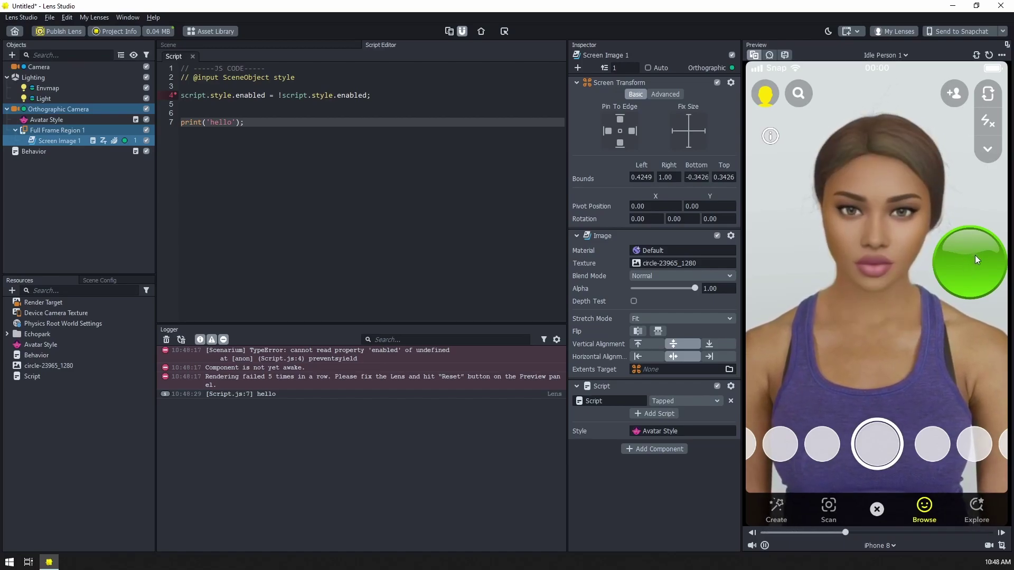
Add an Interaction component to Screen Image 1, then tap the green circle repeatedly to test the avatar toggle.
{"action": "left_click", "coordinate": [656, 451]}
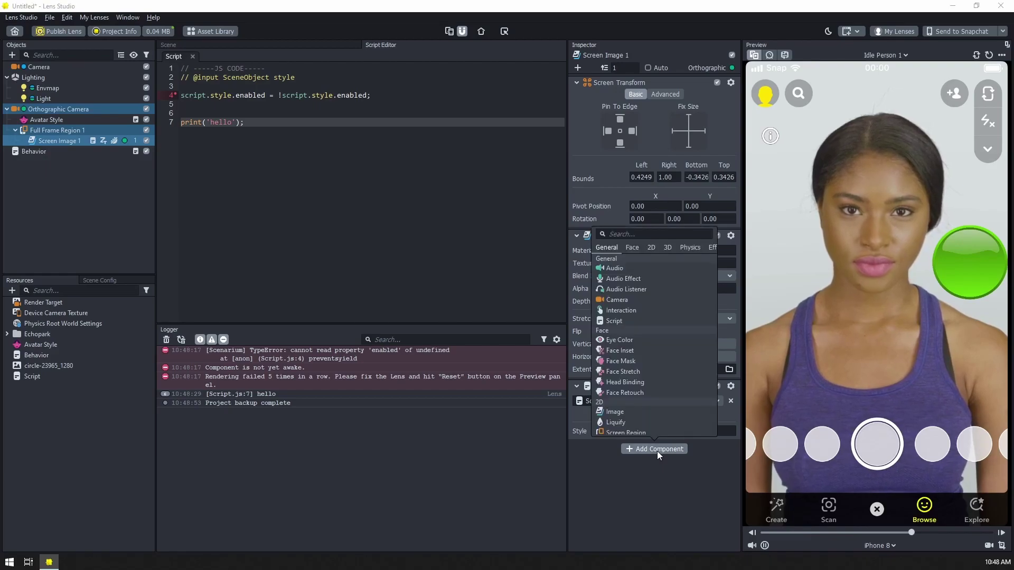
{"action": "left_click", "coordinate": [618, 311]}
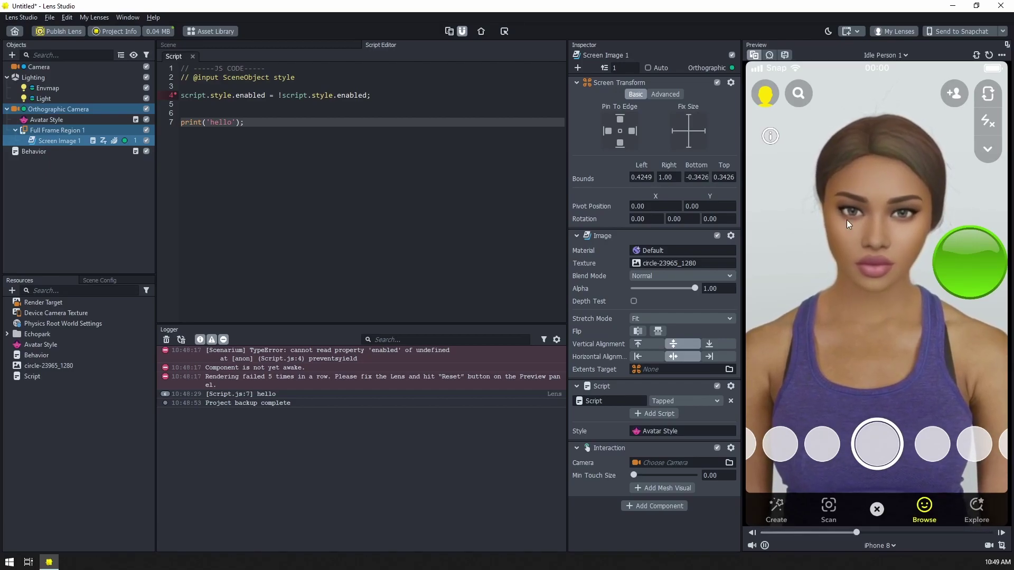
{"action": "left_click", "coordinate": [968, 266]}
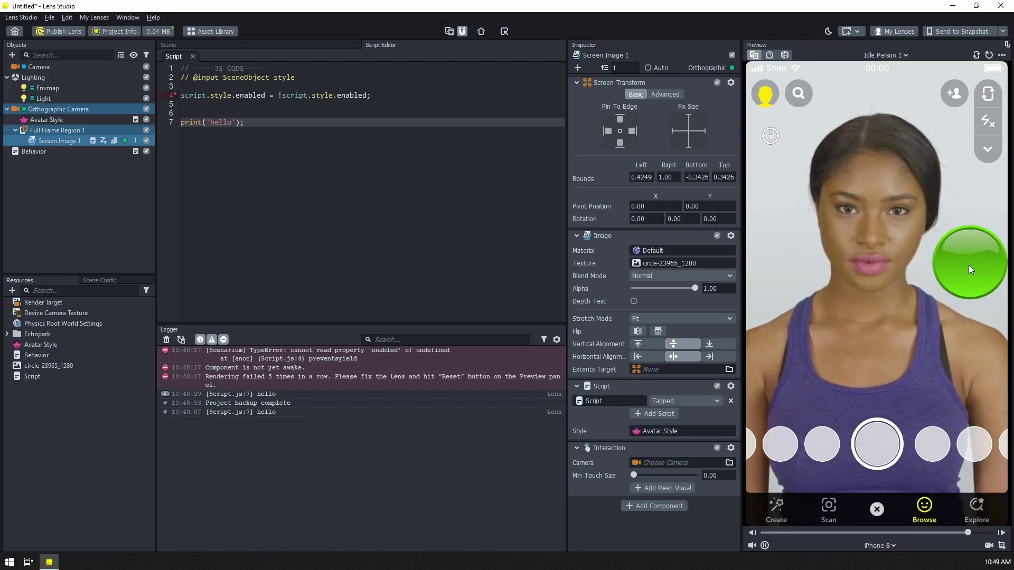
{"action": "left_click", "coordinate": [968, 263]}
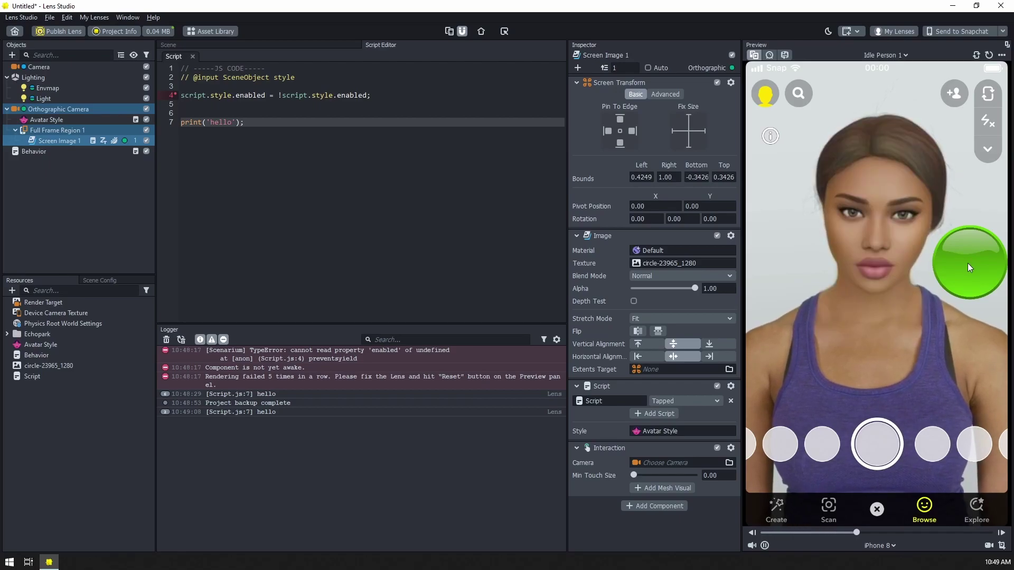
{"action": "left_click", "coordinate": [960, 251]}
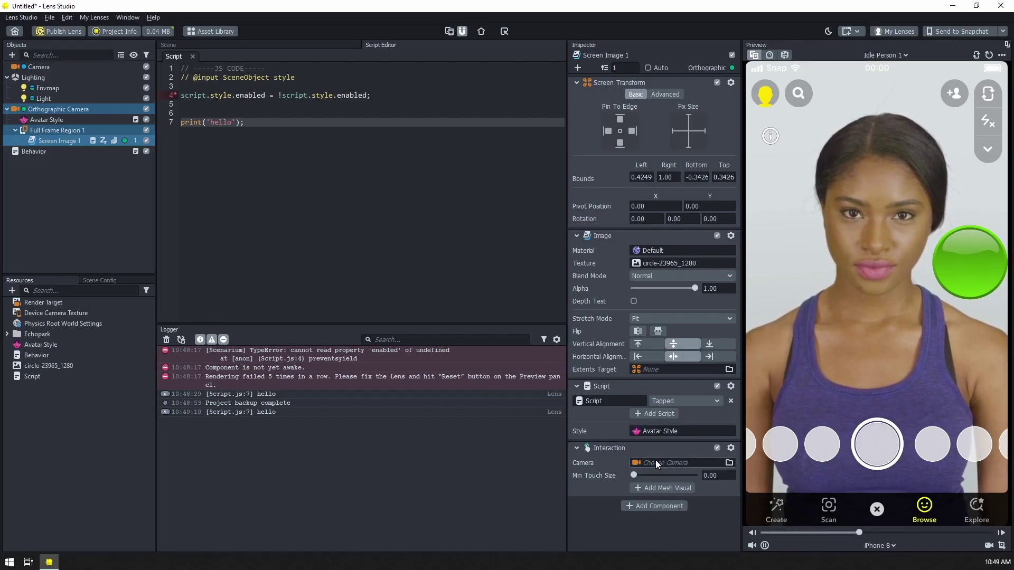
{"action": "left_click", "coordinate": [963, 265]}
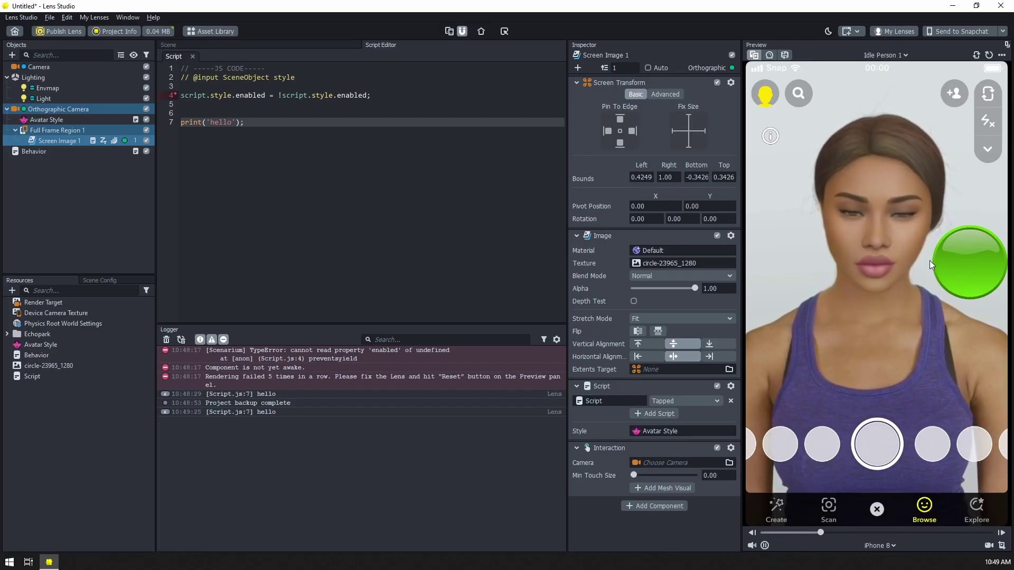
{"action": "left_click", "coordinate": [942, 259]}
{"action": "left_click", "coordinate": [968, 259]}
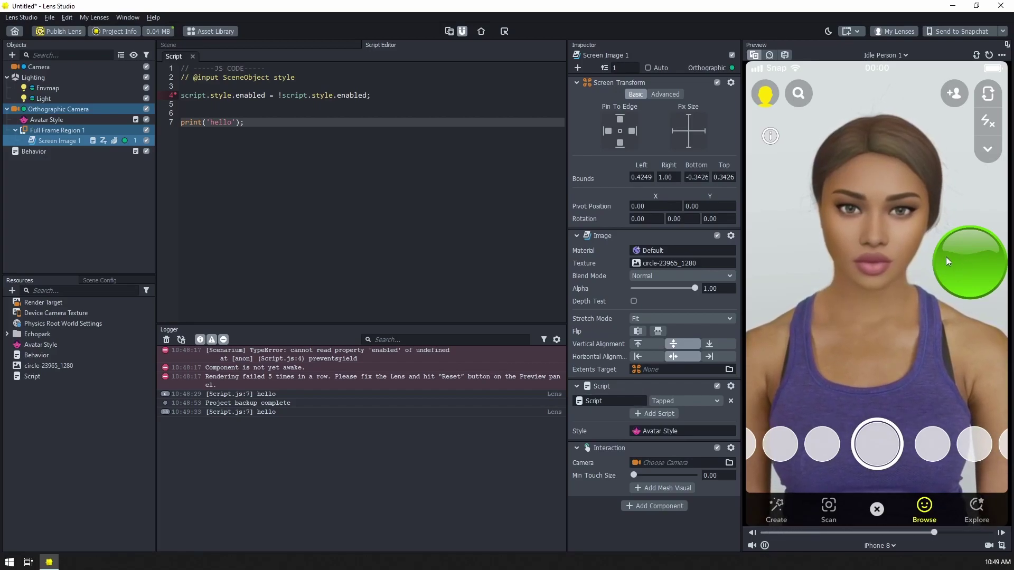
Add a Tween Manager helper object to the scene.
{"action": "left_click", "coordinate": [11, 55]}
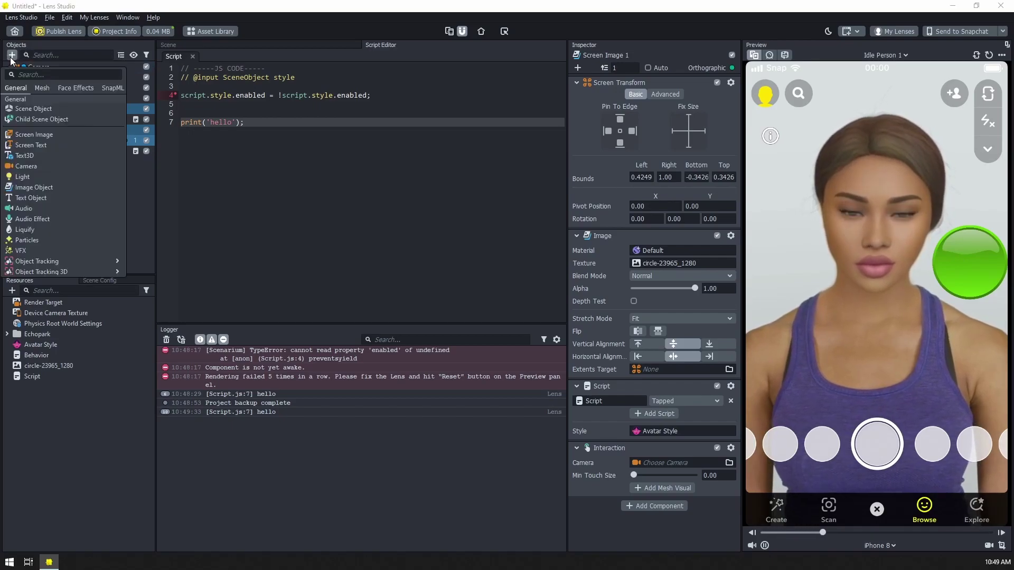
{"action": "scroll", "coordinate": [55, 200], "scroll_direction": "down", "scroll_amount": 2}
{"action": "mouse_move", "coordinate": [97, 257]}
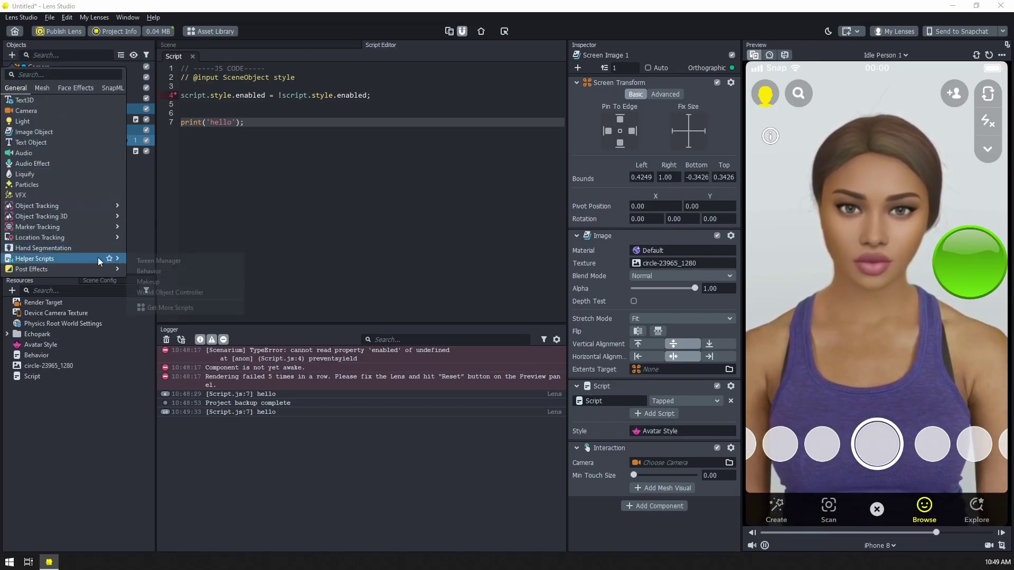
{"action": "left_click", "coordinate": [153, 260]}
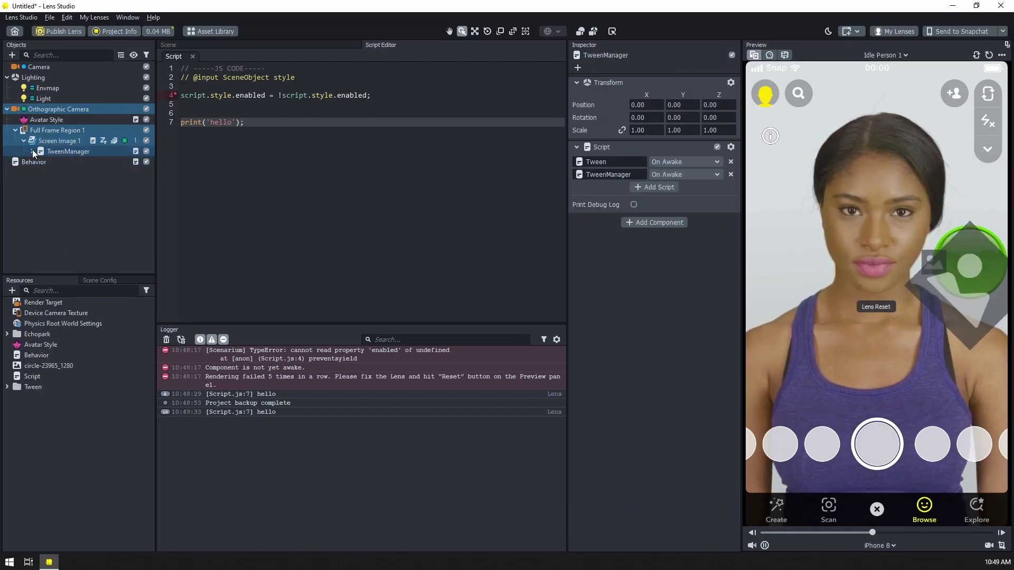
Delete its Examples [REMOVE_ME] child and move TweenManager to the scene's top level.
{"action": "left_click", "coordinate": [32, 151]}
{"action": "left_click", "coordinate": [68, 162]}
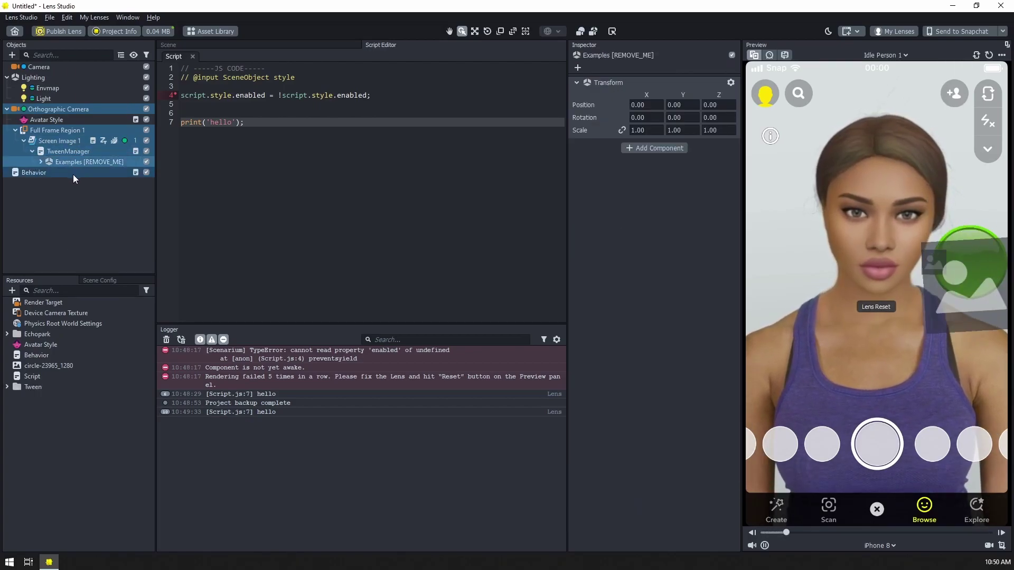
{"action": "key", "text": "Delete"}
{"action": "left_click_drag", "start_coordinate": [72, 160], "coordinate": [41, 62]}
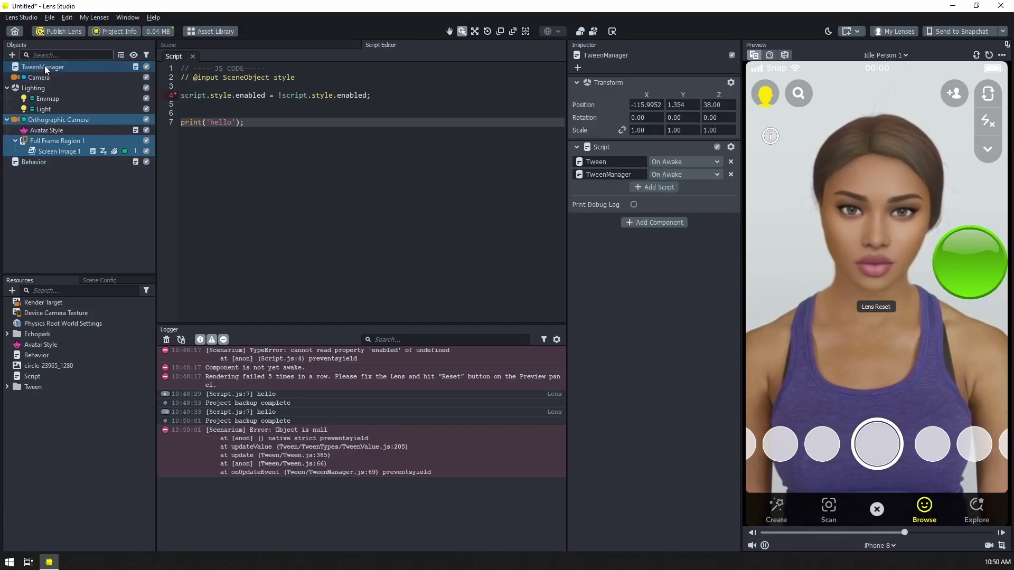
Add a Script component to Screen Image 1 and assign it Tween > TweenTypes > TweenTransform.
{"action": "left_click", "coordinate": [56, 152]}
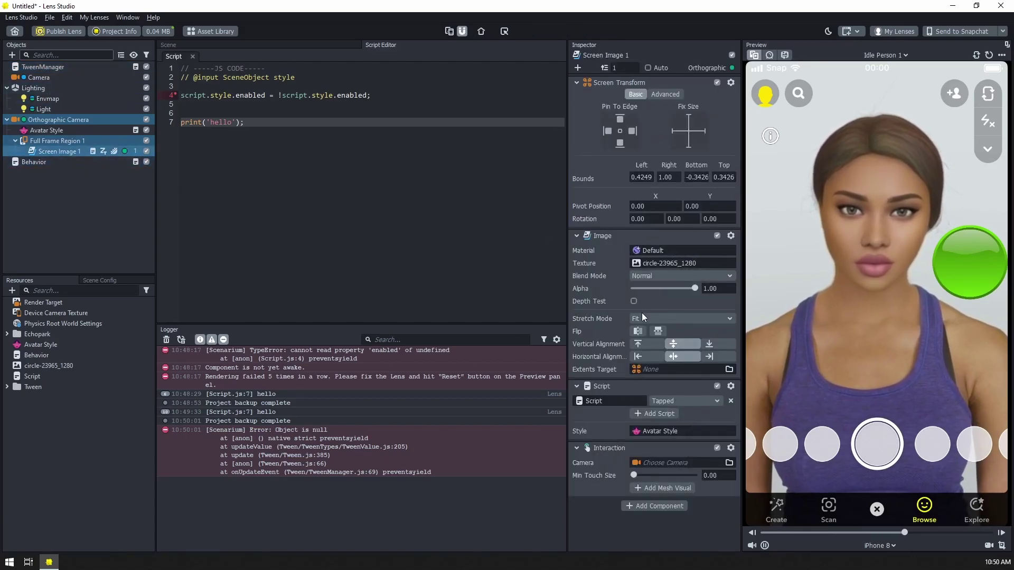
{"action": "left_click", "coordinate": [651, 508]}
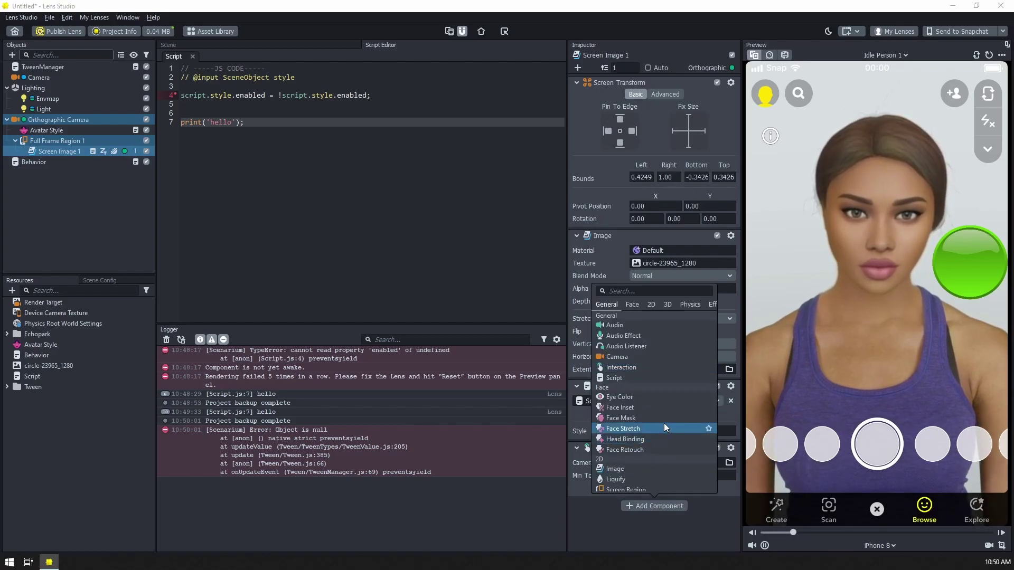
{"action": "left_click", "coordinate": [623, 378]}
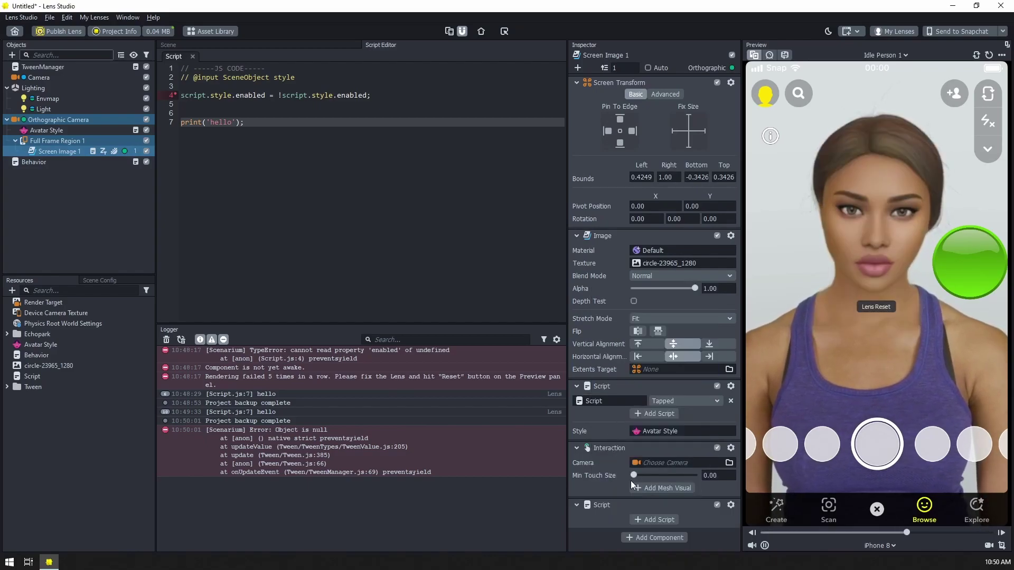
{"action": "left_click", "coordinate": [668, 518]}
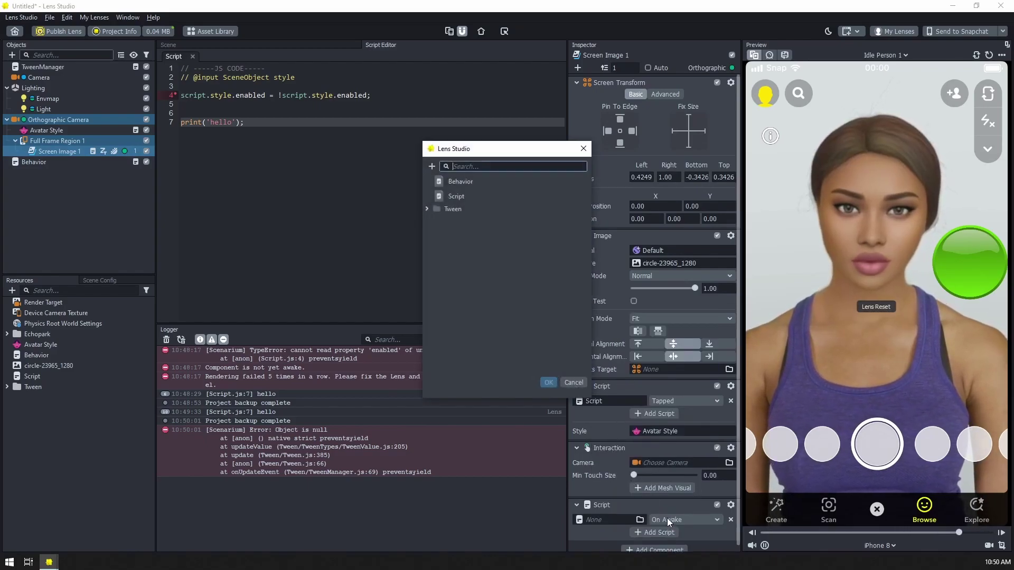
{"action": "left_click", "coordinate": [427, 209]}
{"action": "left_click", "coordinate": [435, 219]}
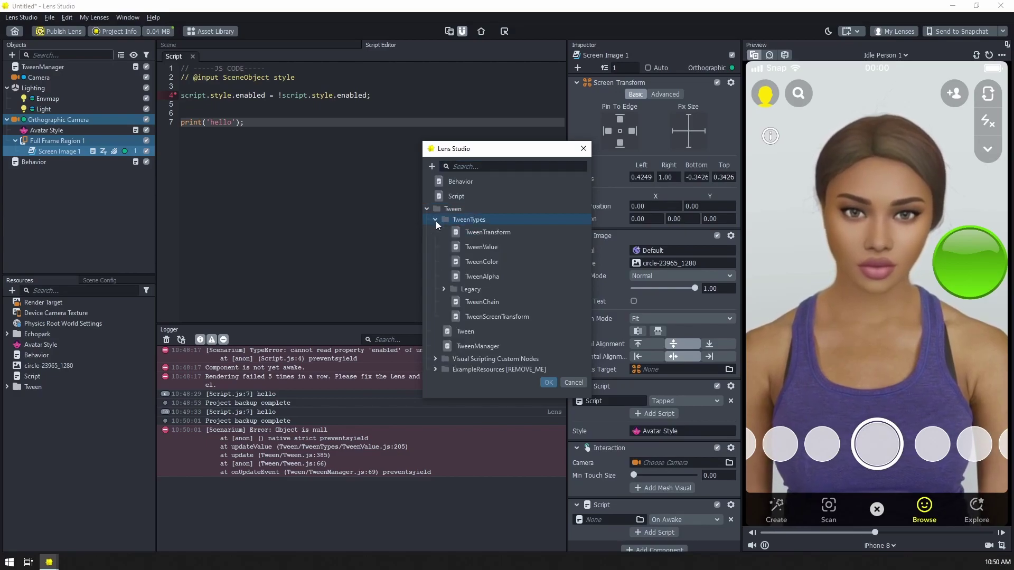
{"action": "double_click", "coordinate": [481, 234]}
{"action": "scroll", "coordinate": [644, 416], "scroll_direction": "down", "scroll_amount": 3}
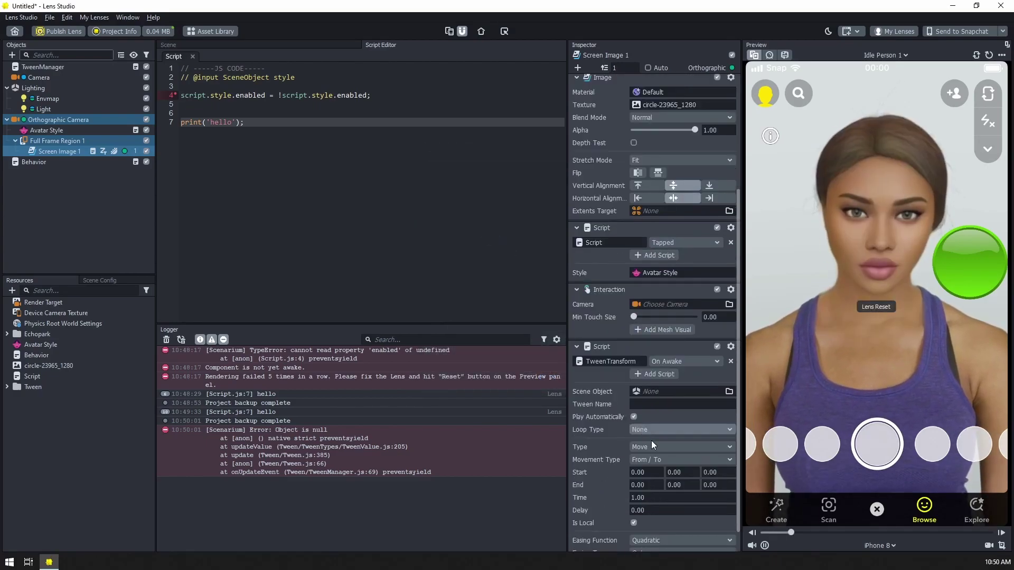
{"action": "scroll", "coordinate": [651, 440], "scroll_direction": "down", "scroll_amount": 1}
Make the tween trigger on Tapped and change its type to Scale.
{"action": "left_click", "coordinate": [671, 338]}
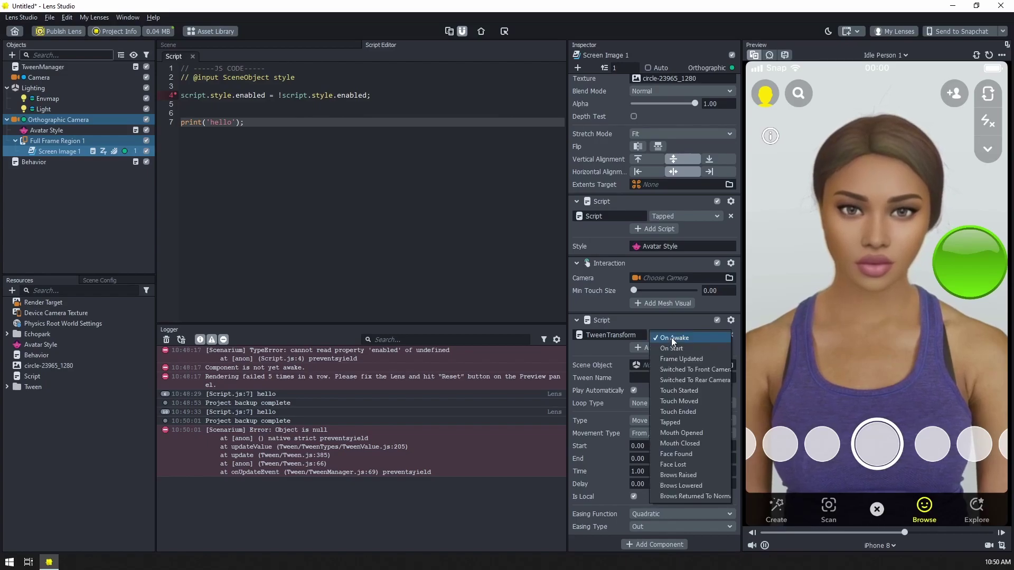
{"action": "left_click", "coordinate": [686, 422]}
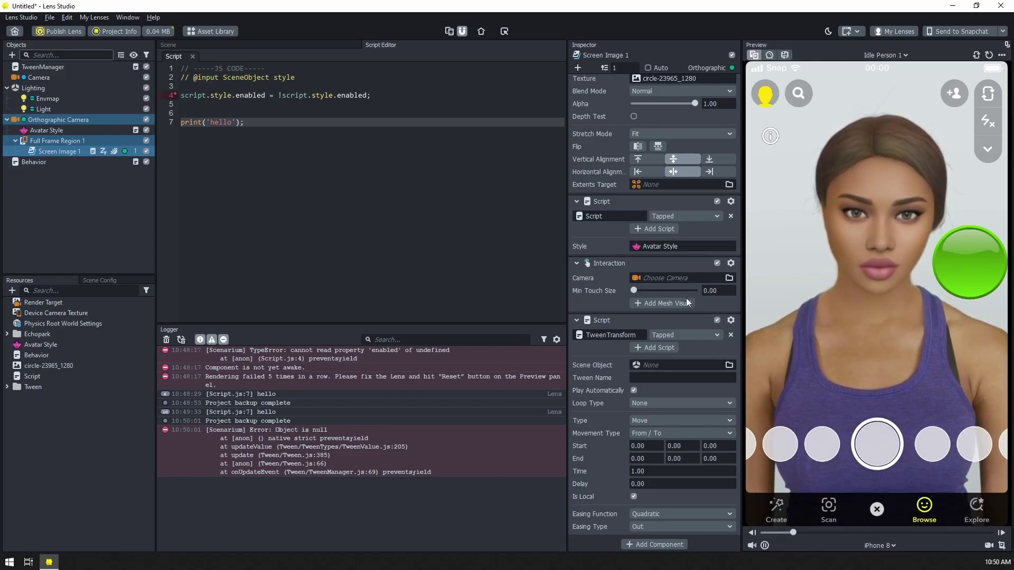
{"action": "left_click", "coordinate": [641, 422]}
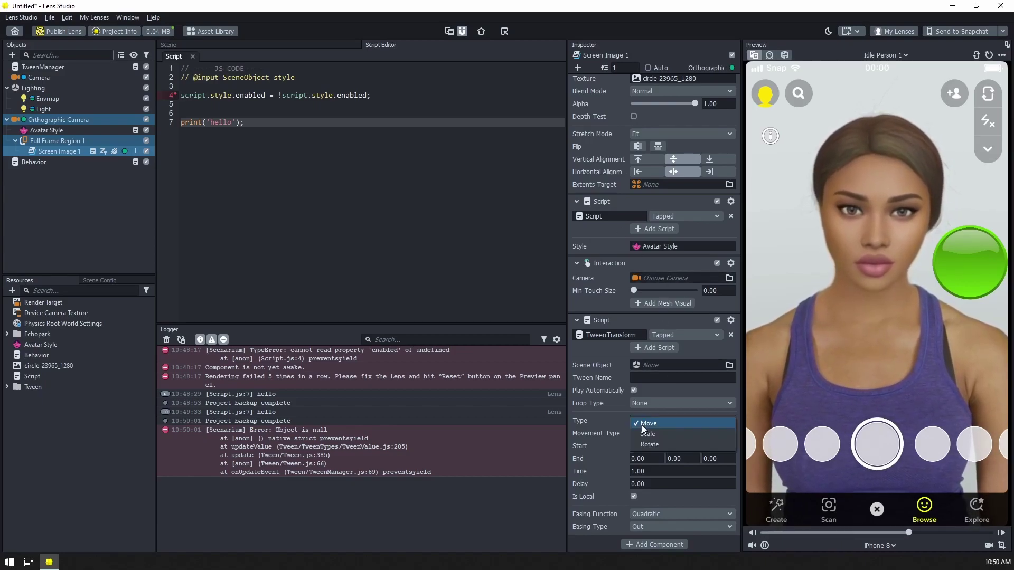
{"action": "left_click", "coordinate": [647, 433]}
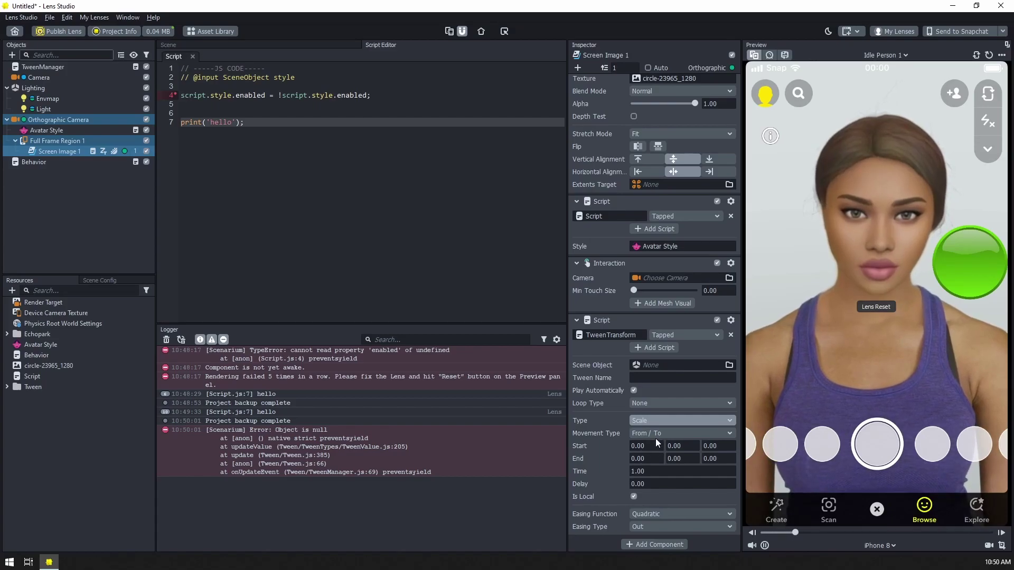
Set the scale Start to 1, 1, 1 and End to 0.8, 0.8, 0.8.
{"action": "double_click", "coordinate": [652, 446]}
{"action": "type", "text": "1"}
{"action": "key", "text": "Tab"}
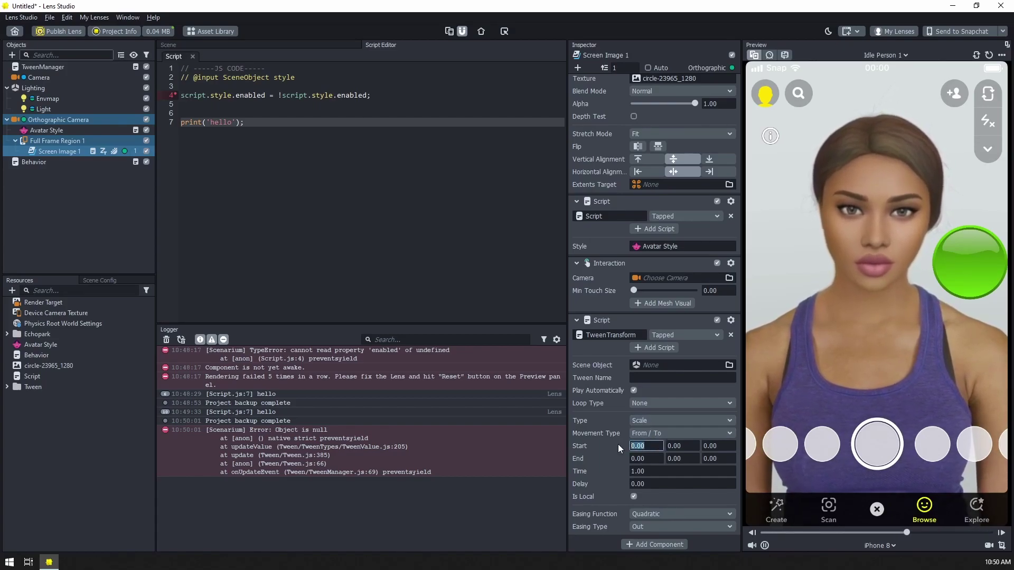
{"action": "type", "text": "1"}
{"action": "key", "text": "Tab"}
{"action": "type", "text": "1"}
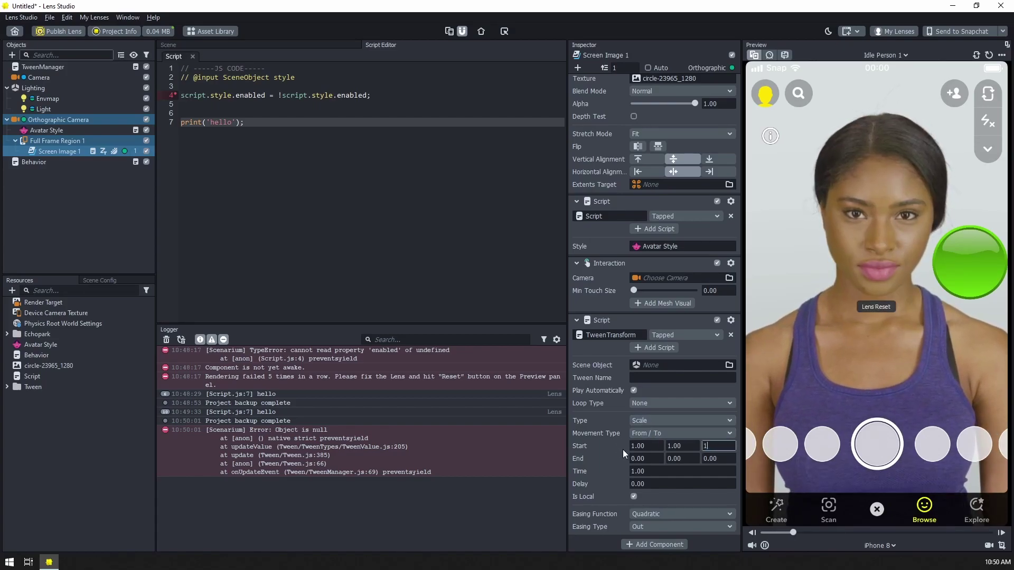
{"action": "key", "text": "Tab"}
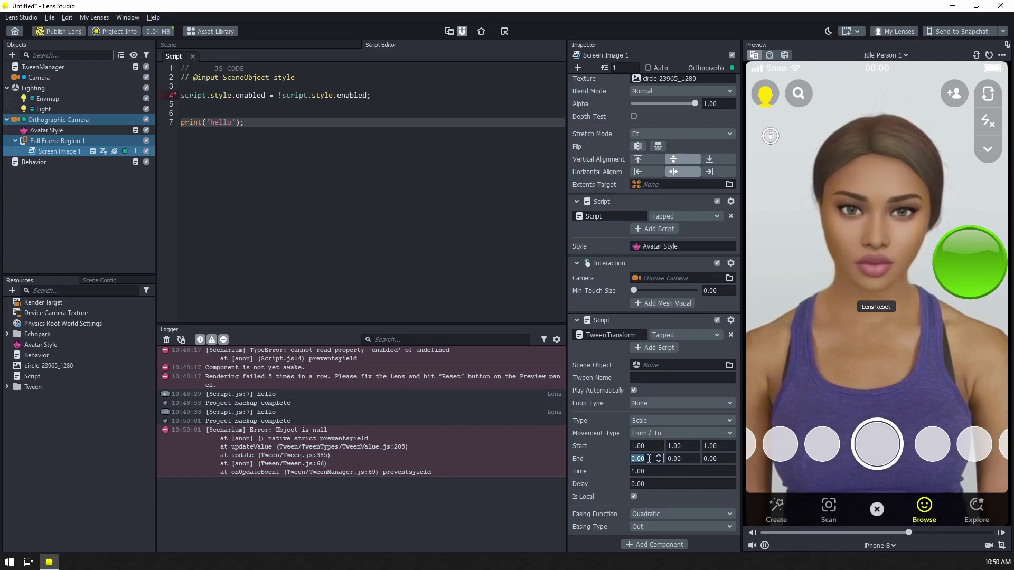
{"action": "type", "text": ".8"}
{"action": "key", "text": "Tab"}
{"action": "type", "text": ".8"}
{"action": "key", "text": "Tab"}
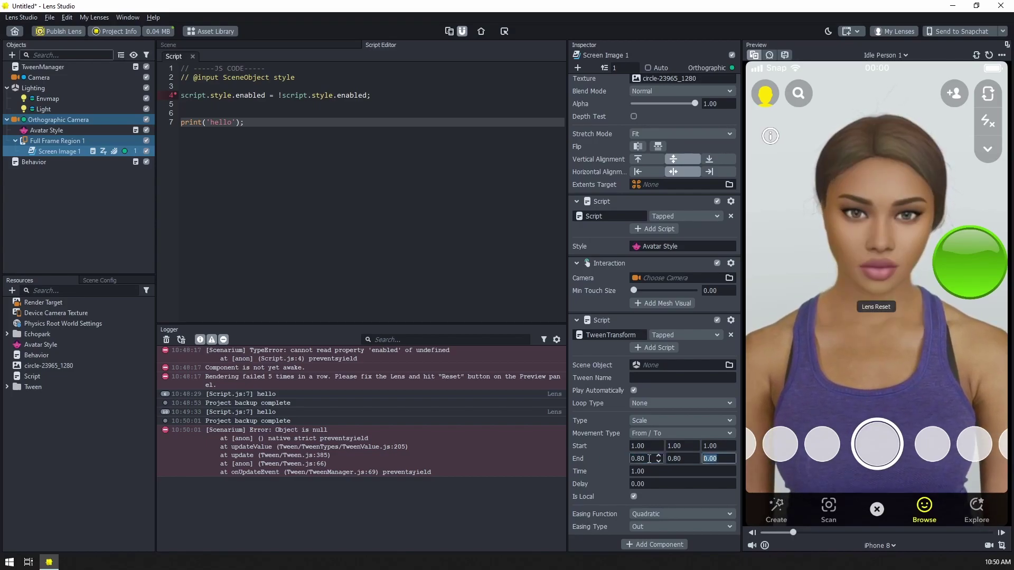
{"action": "type", "text": ".8"}
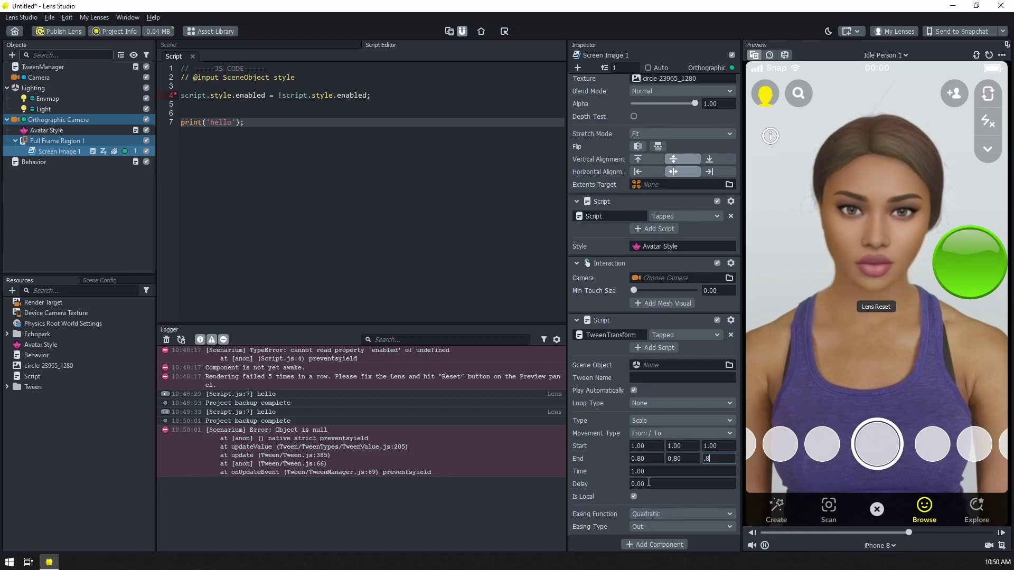
Set Loop Type to Ping Pong Once and Easing Function to Bounce.
{"action": "left_click", "coordinate": [641, 403]}
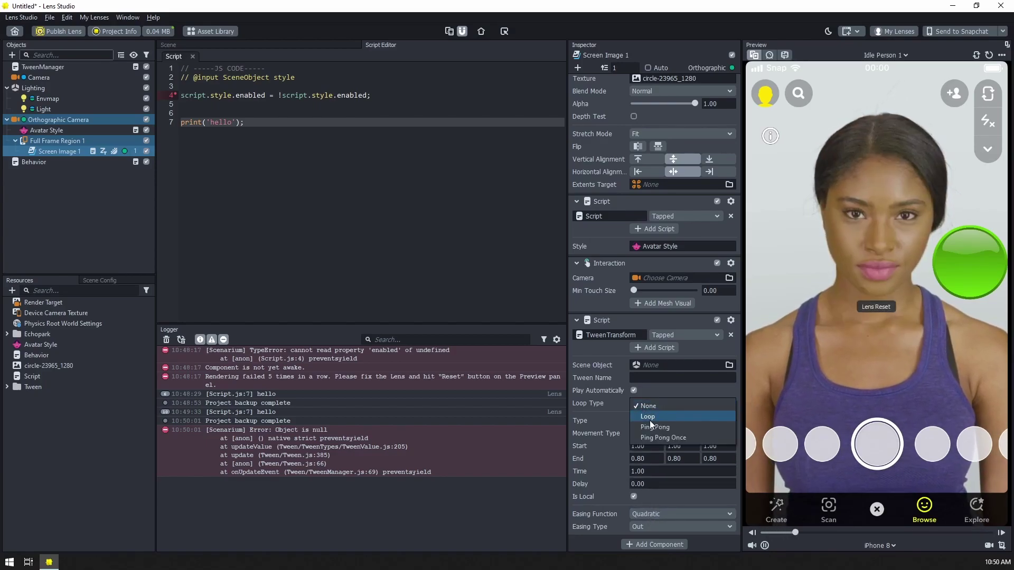
{"action": "left_click", "coordinate": [662, 435]}
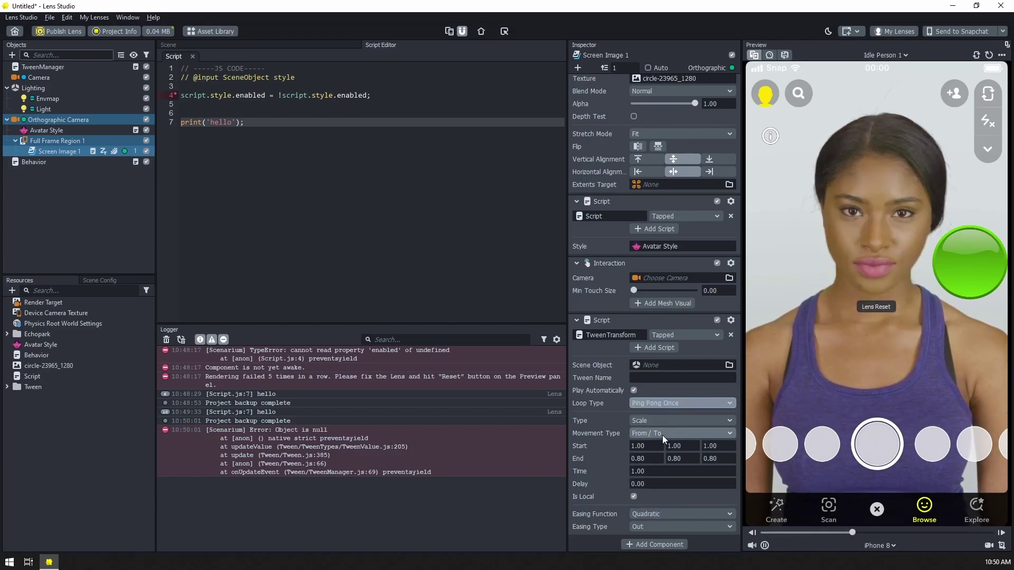
{"action": "left_click", "coordinate": [660, 512]}
{"action": "left_click", "coordinate": [655, 562]}
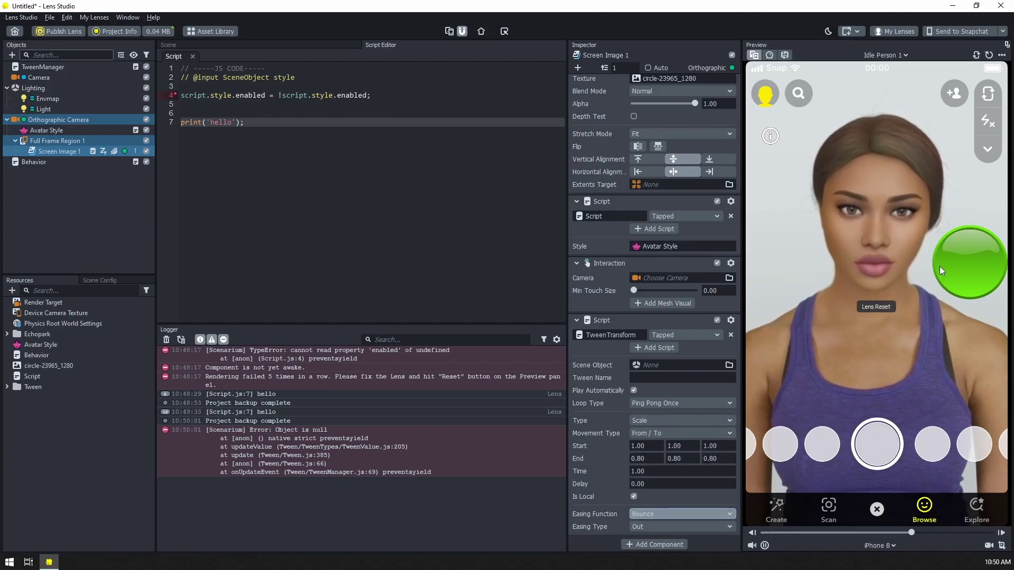
After a test tap, set the TweenTransform Time to 0.20 seconds.
{"action": "left_click", "coordinate": [956, 265]}
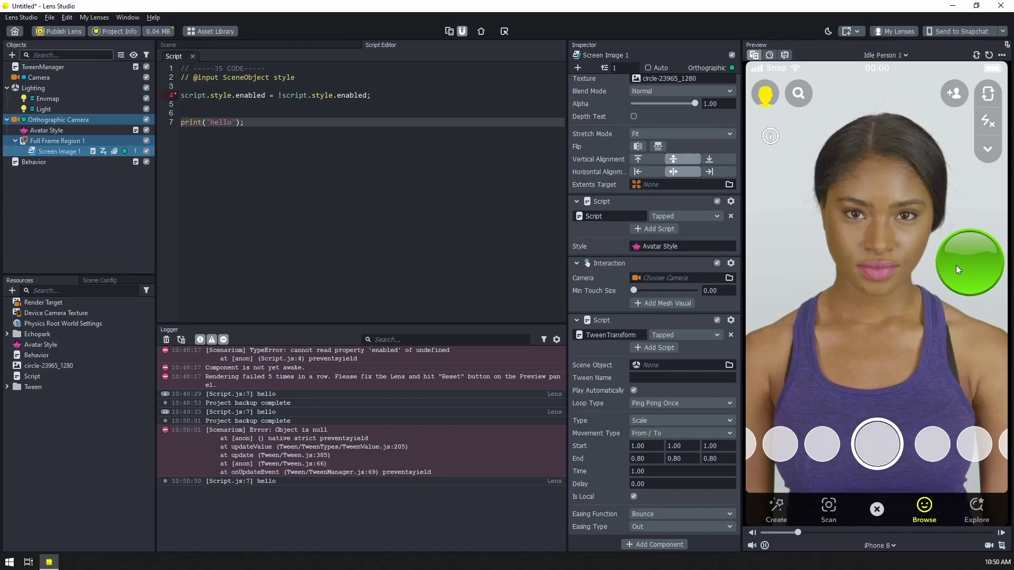
{"action": "left_click", "coordinate": [654, 470]}
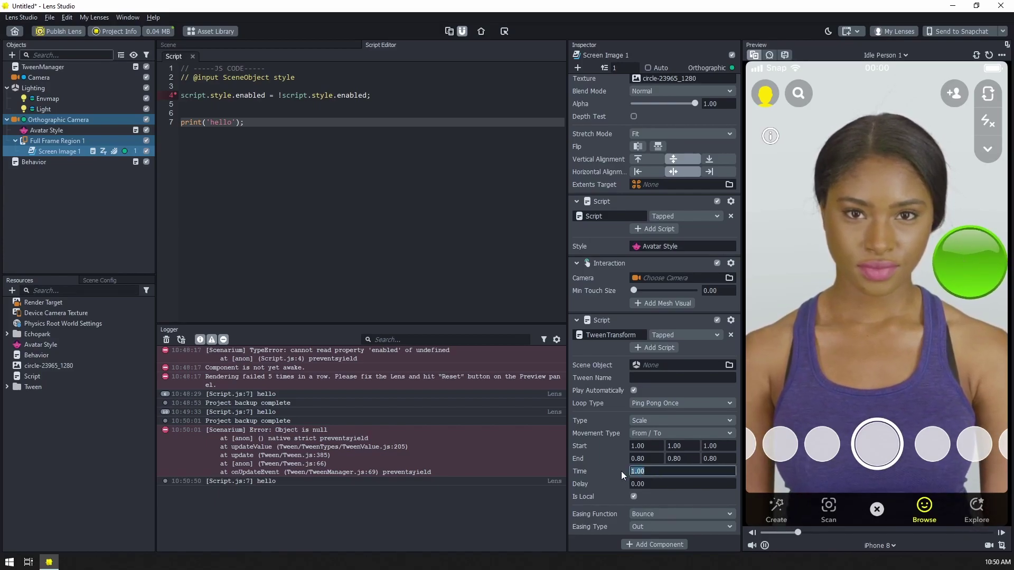
{"action": "type", "text": "0.2"}
{"action": "key", "text": "Return"}
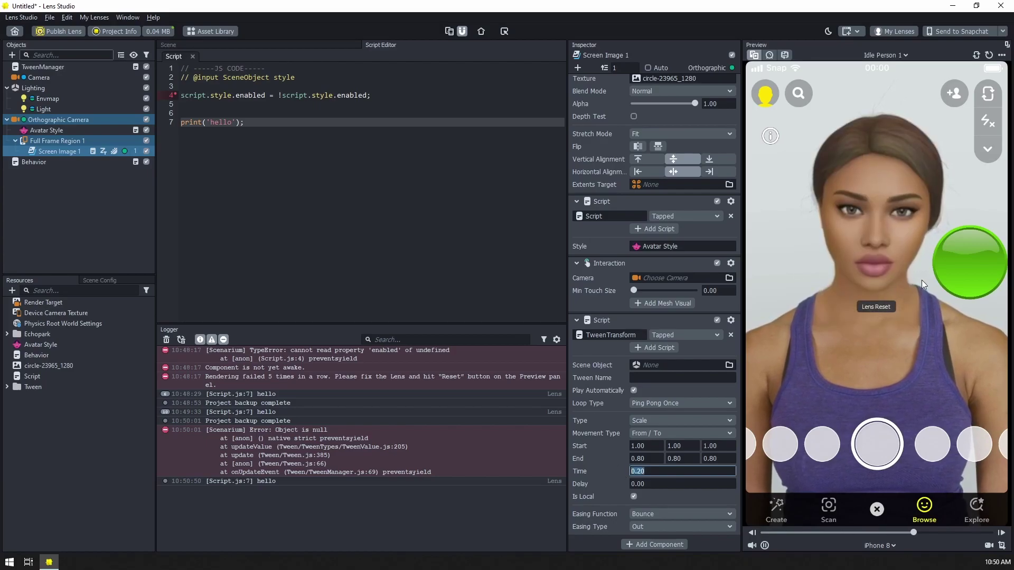
Tap the green circle several times to toggle the avatar on and off with a quick bounce.
{"action": "left_click", "coordinate": [951, 264]}
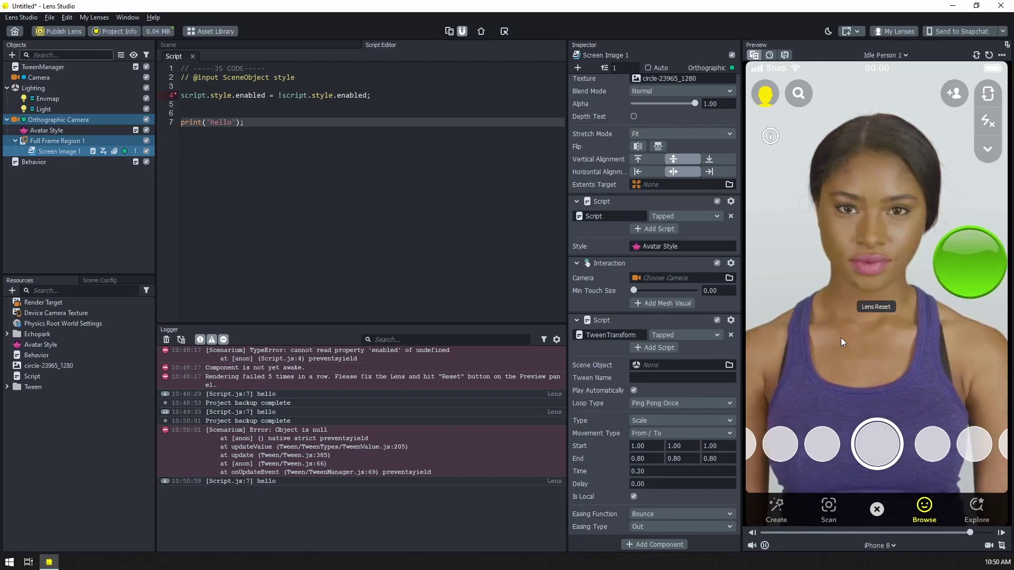
{"action": "left_click", "coordinate": [966, 267]}
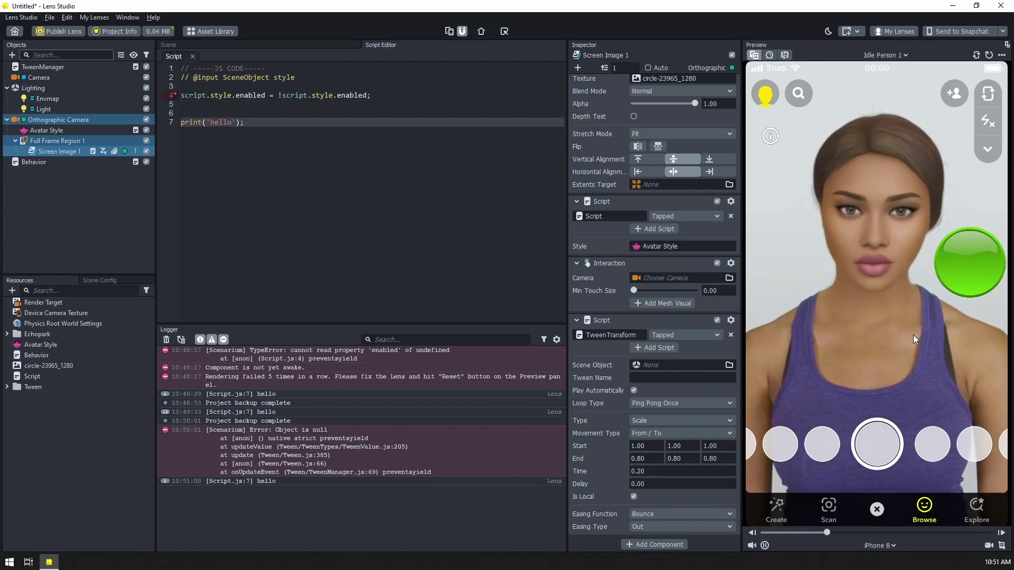
{"action": "left_click", "coordinate": [967, 265]}
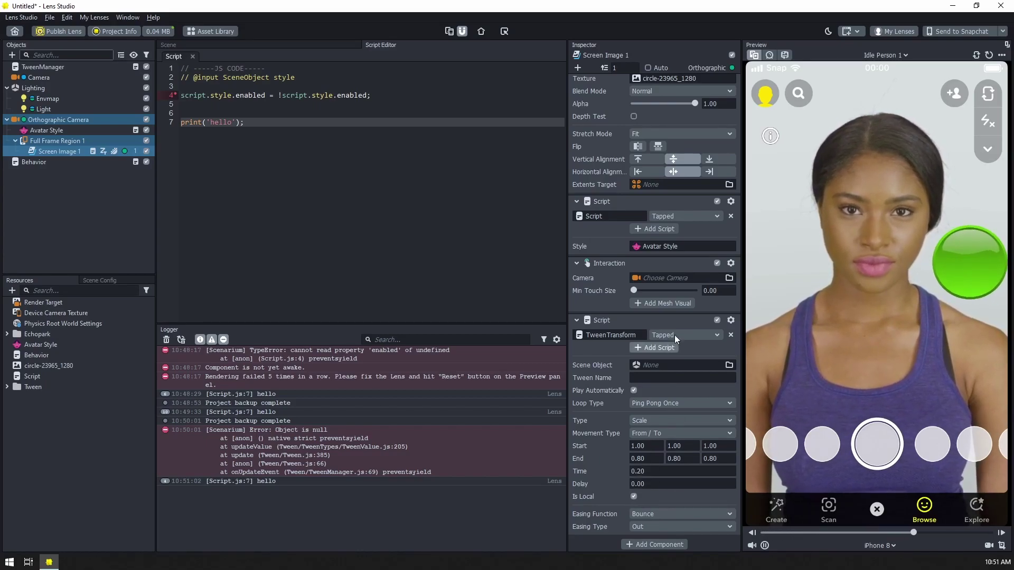
{"action": "left_click", "coordinate": [963, 277]}
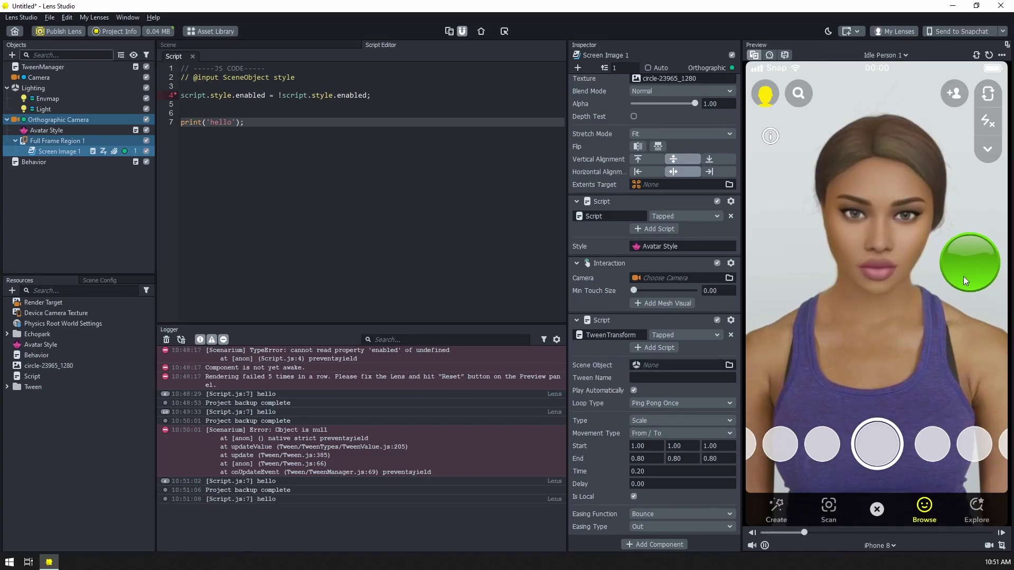
{"action": "left_click", "coordinate": [960, 273]}
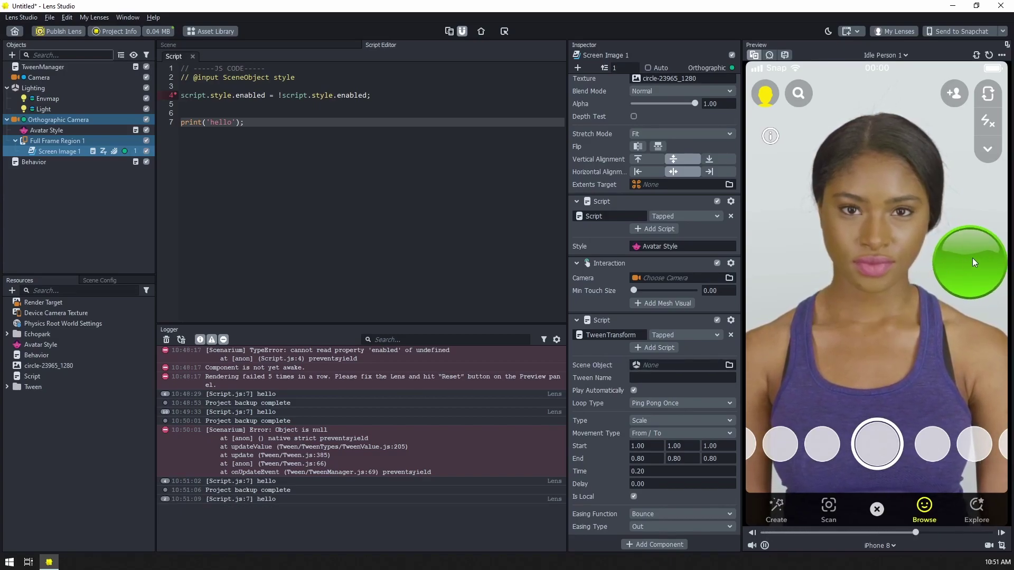